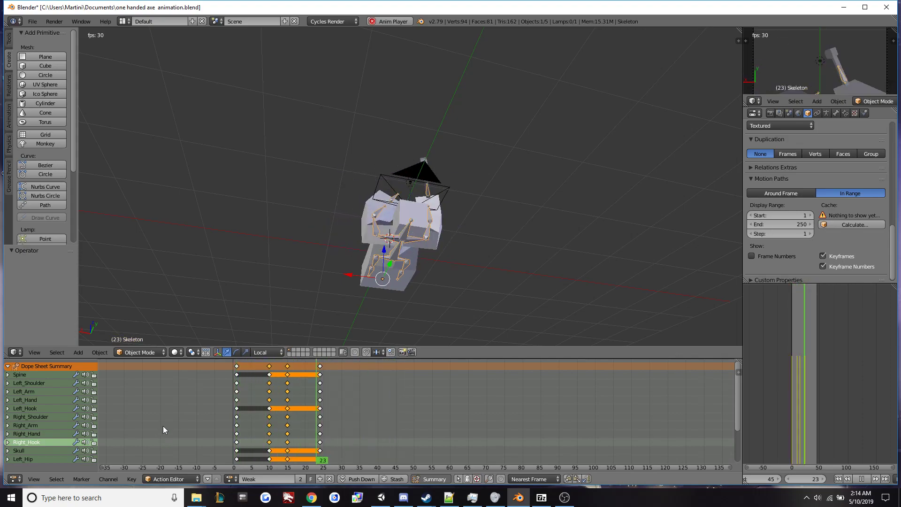
# From the camera view, preview the skeleton's Strong action, then assign Equip and stop playback.
pyautogui.press('KP_0')
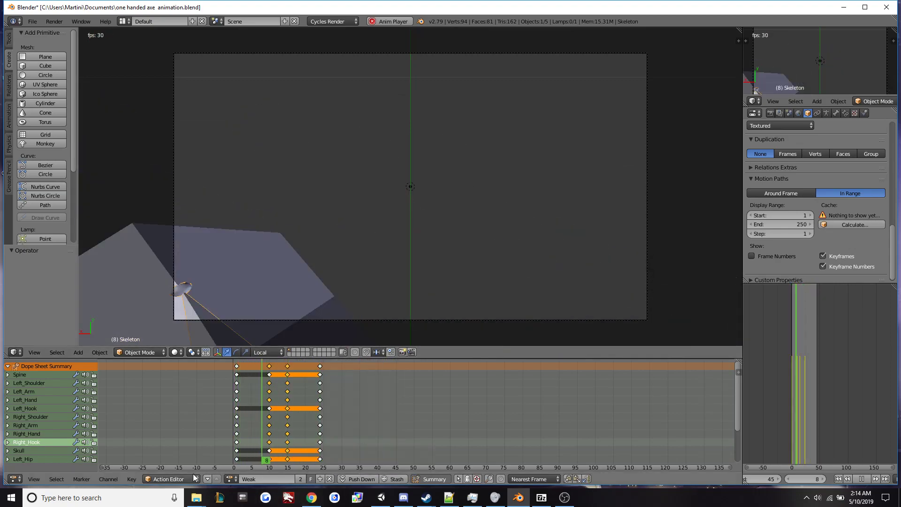
pyautogui.click(230, 478)
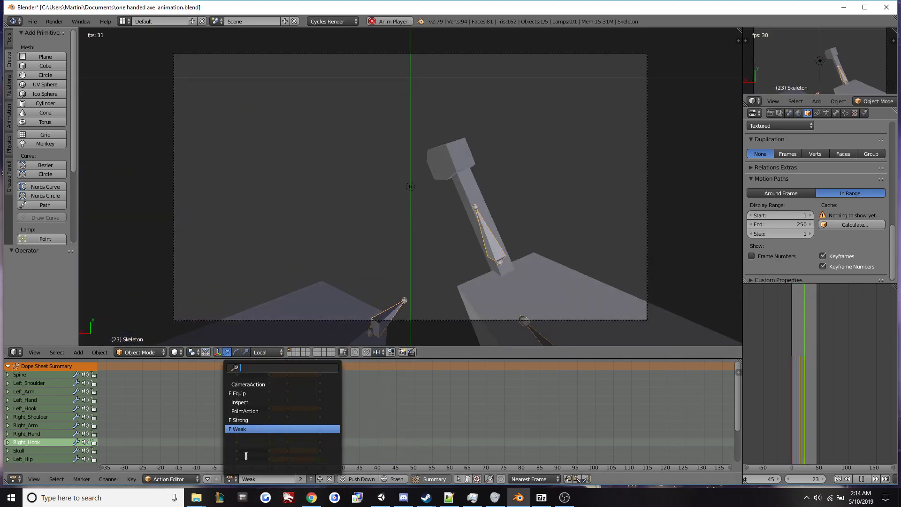
pyautogui.click(253, 420)
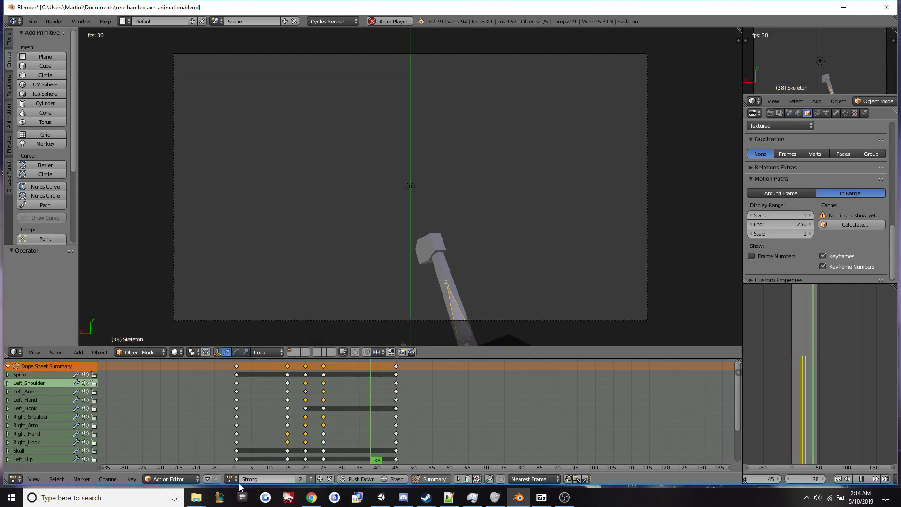
pyautogui.click(231, 478)
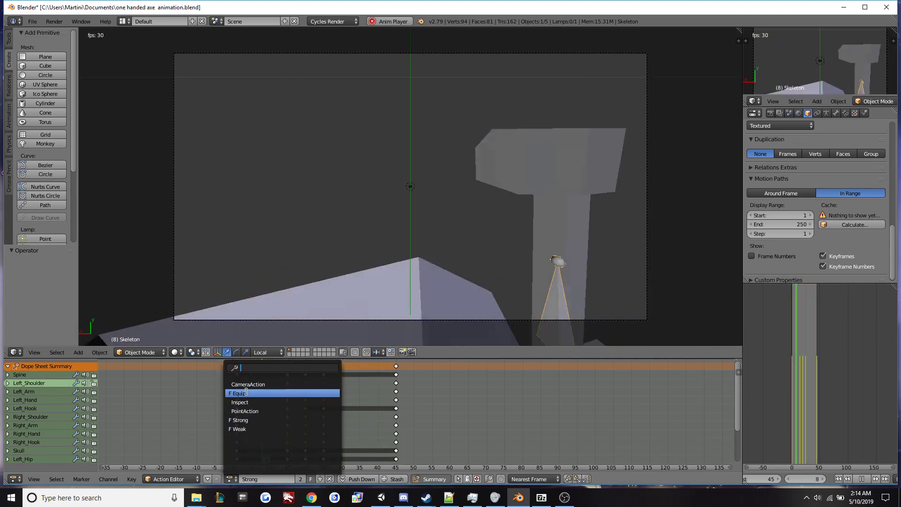
pyautogui.click(244, 392)
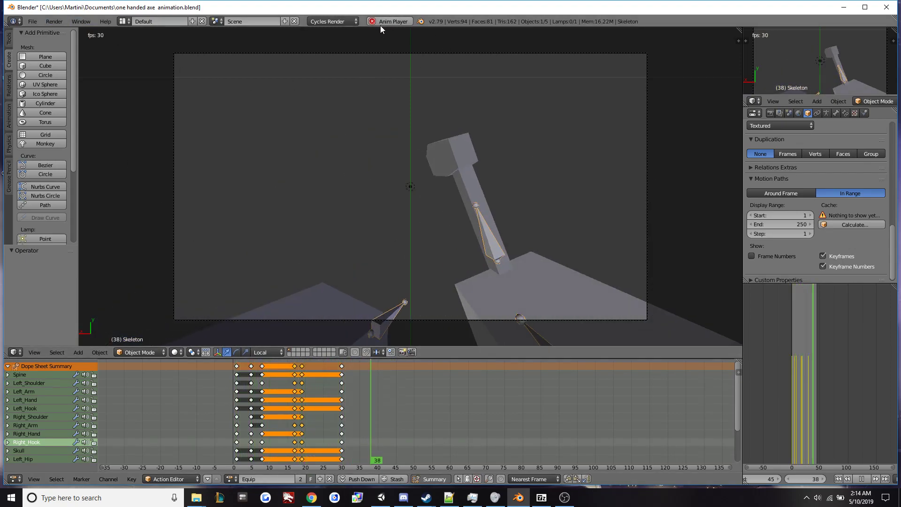
pyautogui.click(380, 23)
pyautogui.moveTo(369, 66); pyautogui.dragTo(325, 245, button='middle')
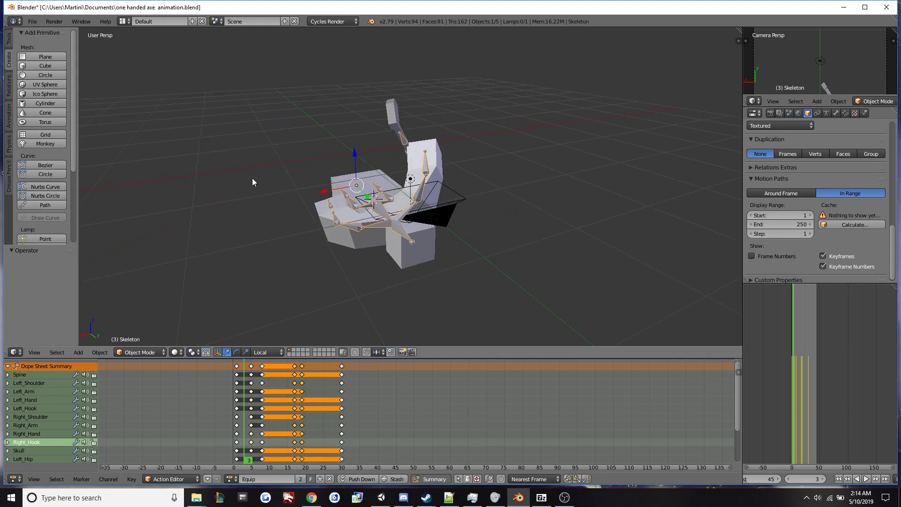
# Start an FBX export and set the version to FBX 6.1 ASCII after trying 7.4 binary.
pyautogui.click(32, 22)
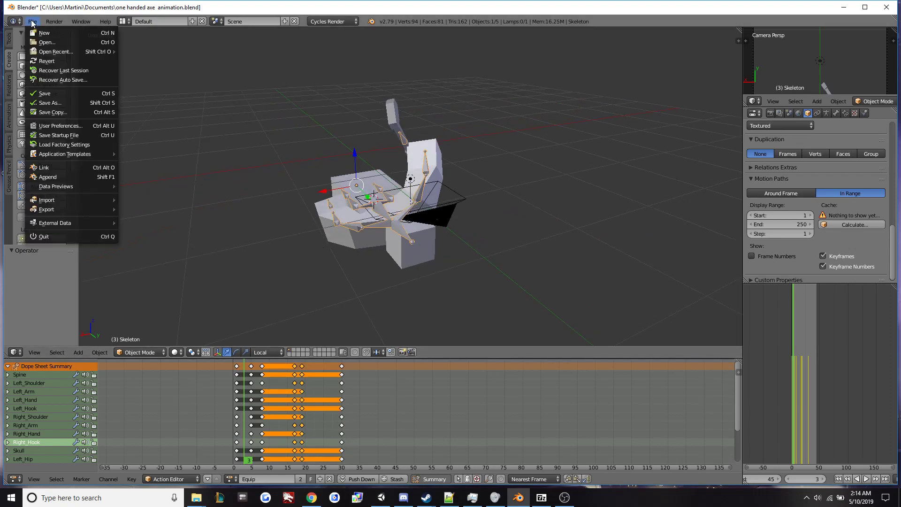
pyautogui.moveTo(81, 210)
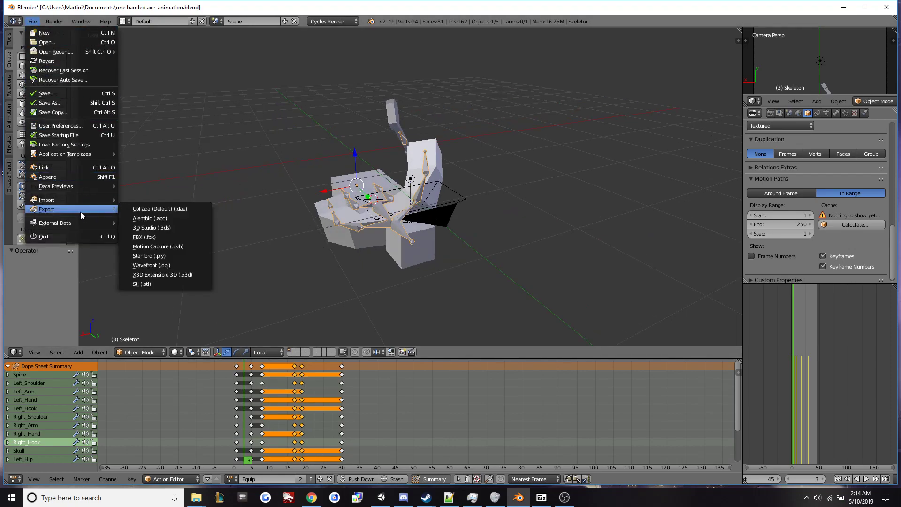
pyautogui.click(167, 234)
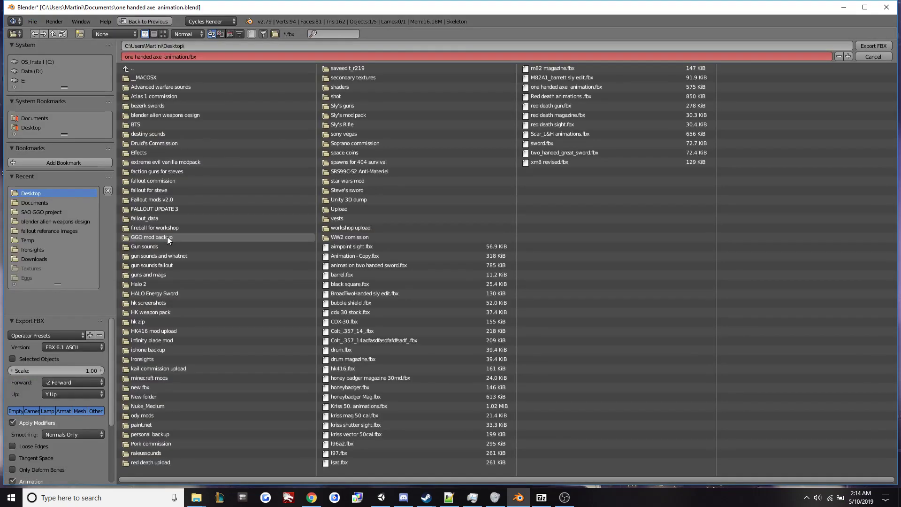
pyautogui.click(56, 349)
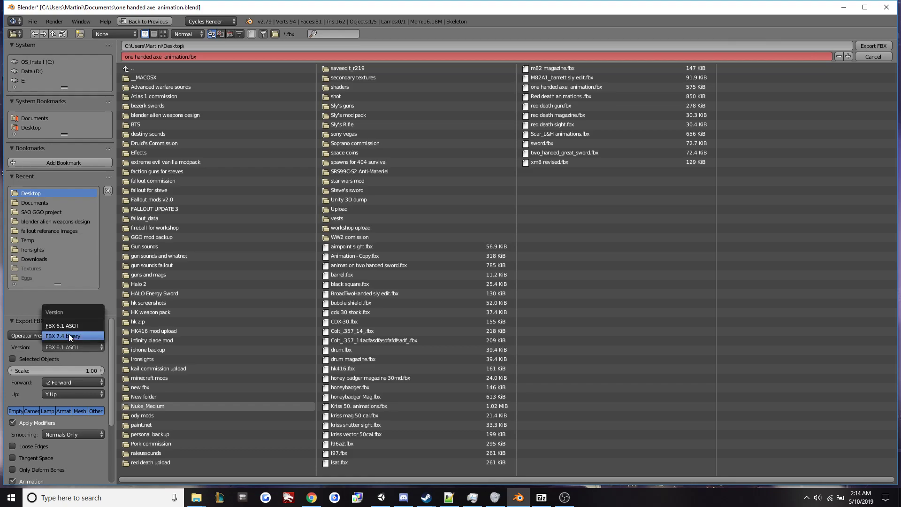
pyautogui.click(77, 333)
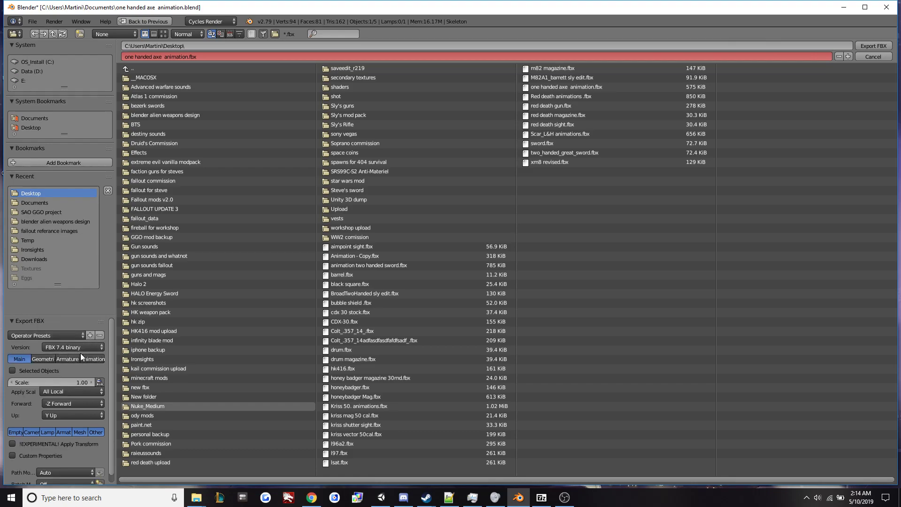
pyautogui.click(63, 348)
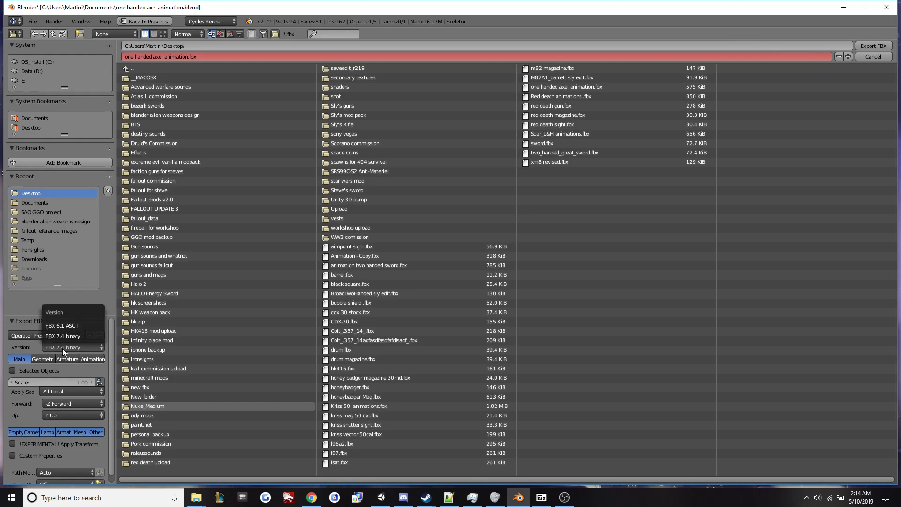
pyautogui.click(80, 328)
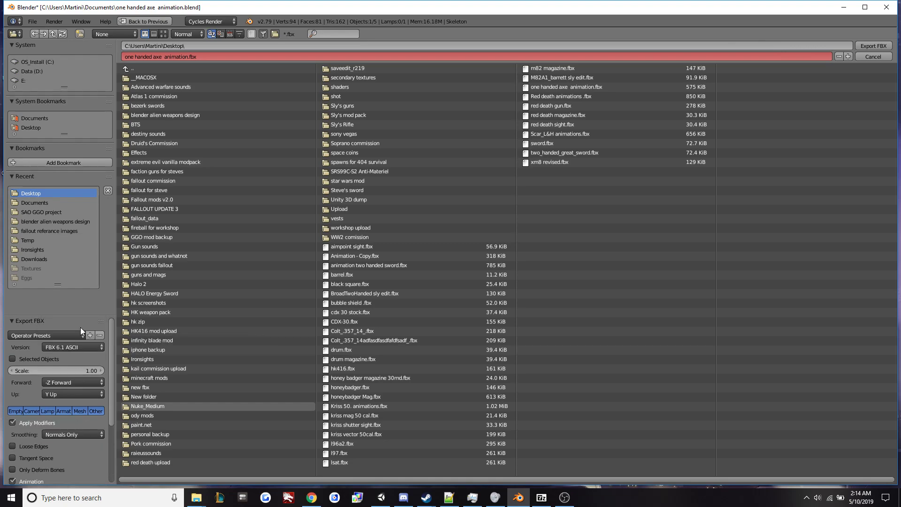
# Export the axe animation FBX to the Desktop and drag it into Unity's Melee folder.
pyautogui.click(866, 46)
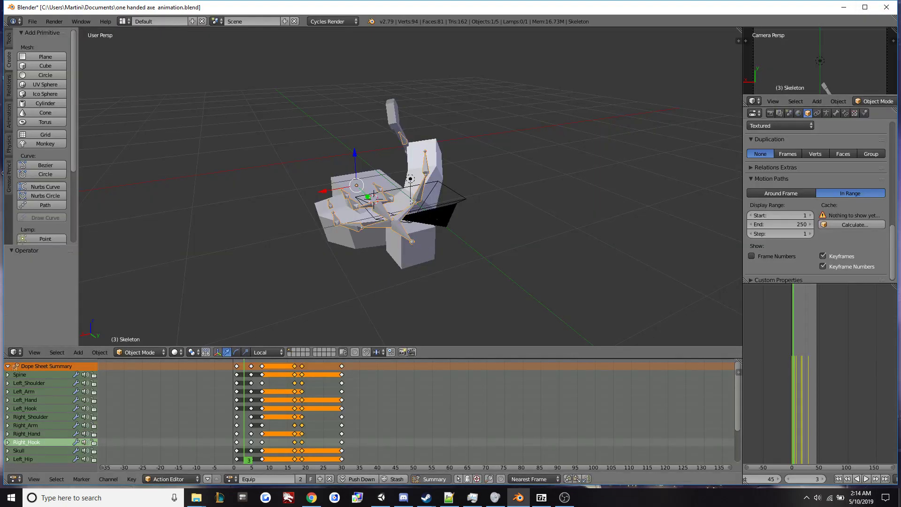
pyautogui.click(898, 496)
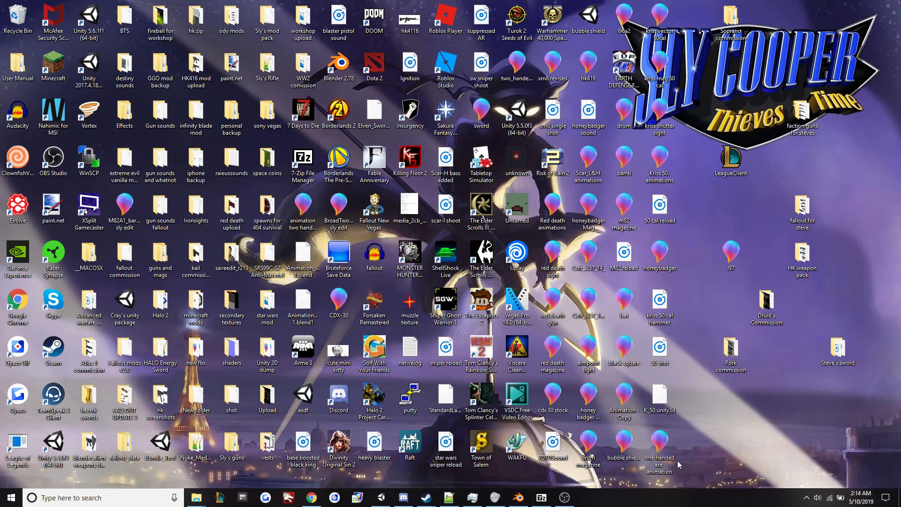
pyautogui.moveTo(664, 450); pyautogui.dragTo(52, 464)
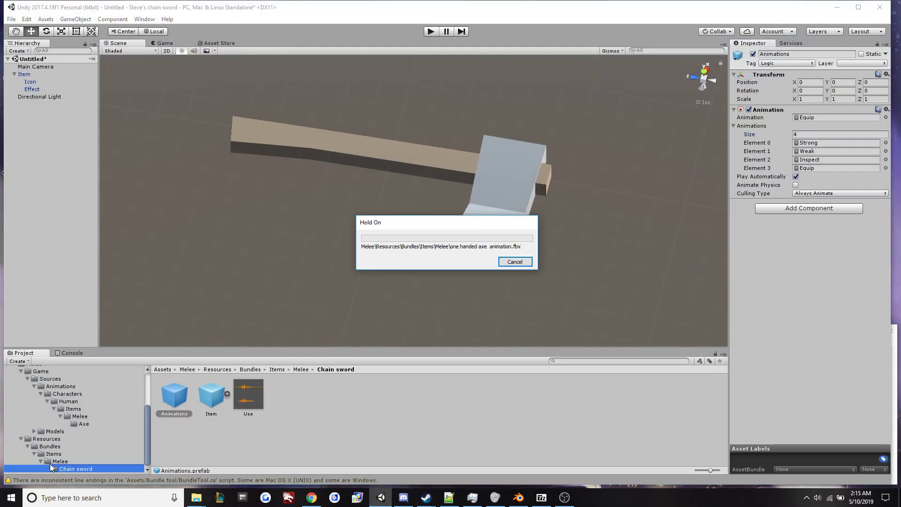
# Set the one handed axe animation model's Scale Factor to 100 and apply it.
pyautogui.click(79, 462)
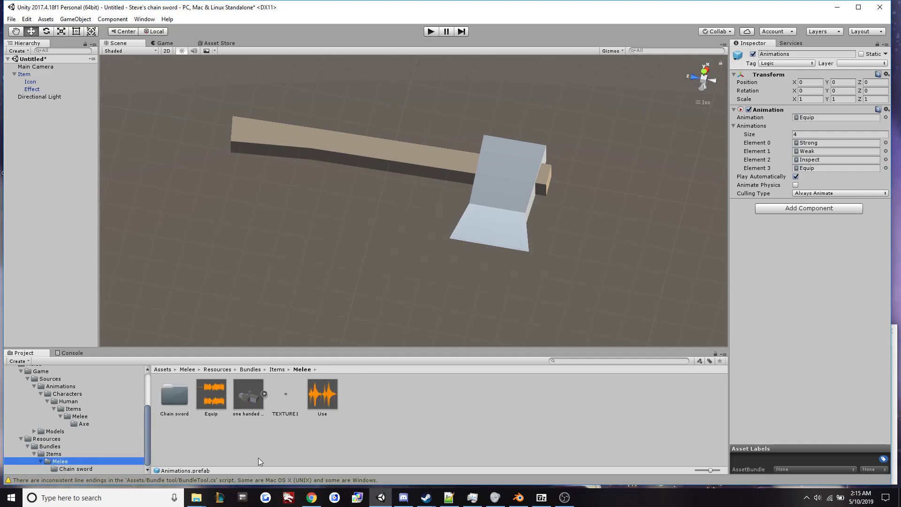
pyautogui.click(257, 391)
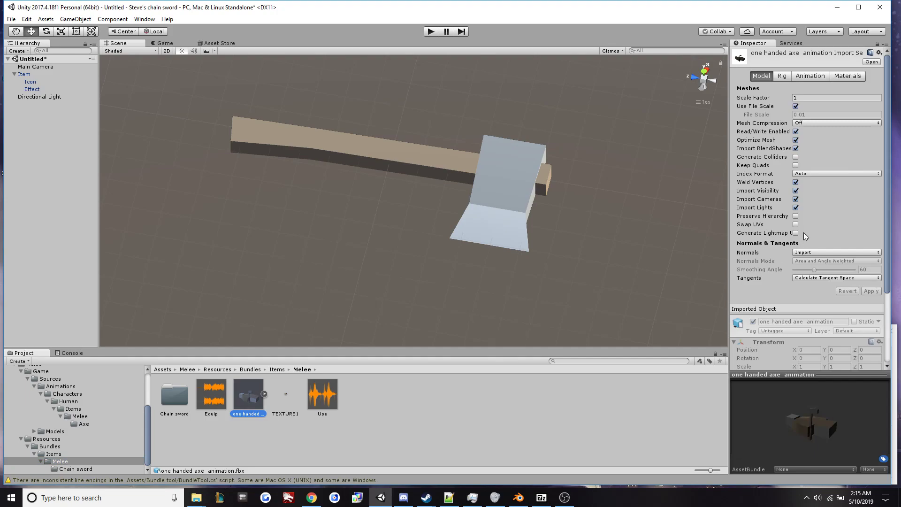
pyautogui.click(814, 96)
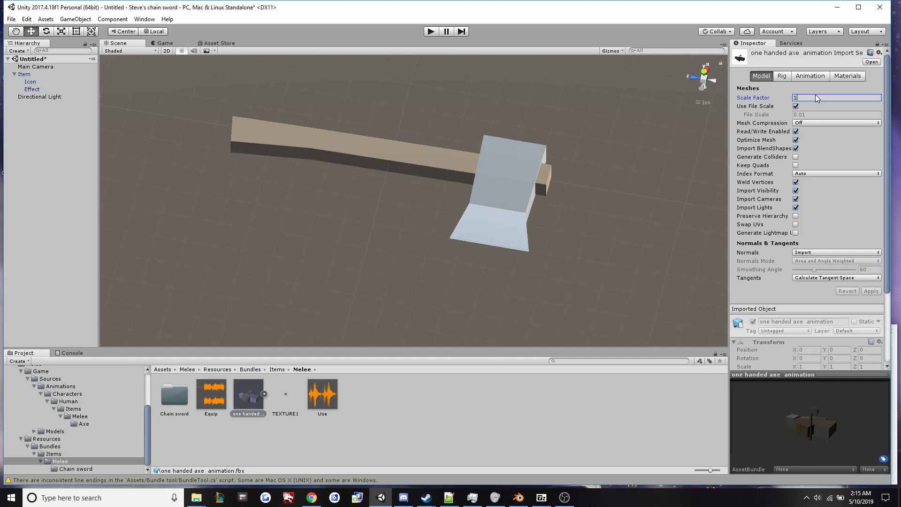
pyautogui.write('100')
pyautogui.click(868, 292)
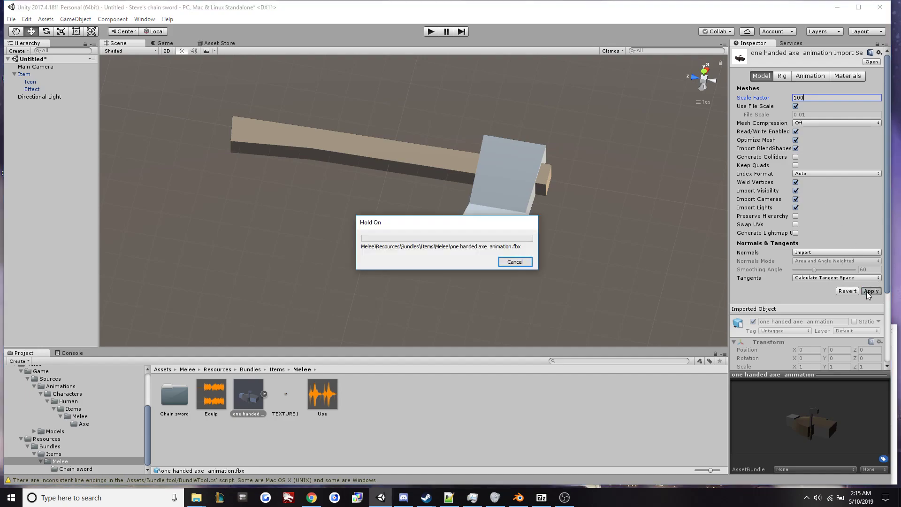
# Set the axe model's rig Animation Type to Legacy and apply.
pyautogui.click(784, 77)
pyautogui.click(815, 89)
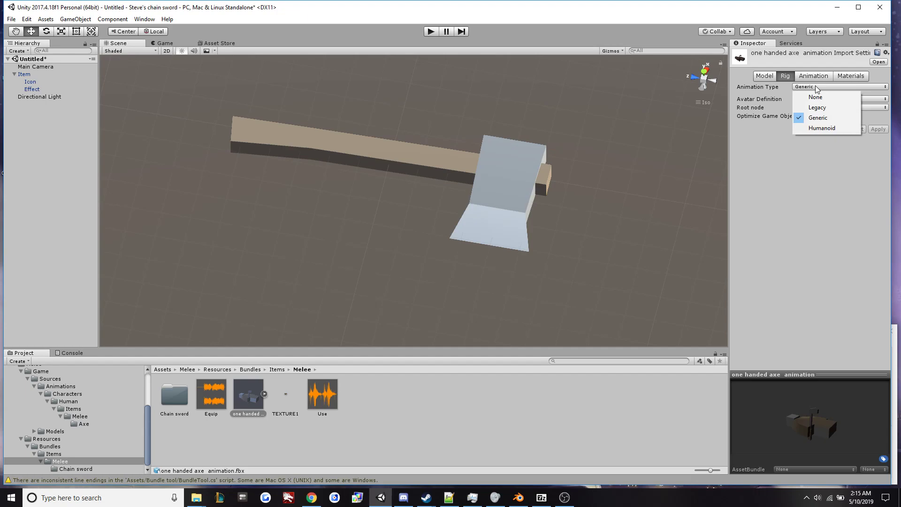
pyautogui.click(825, 108)
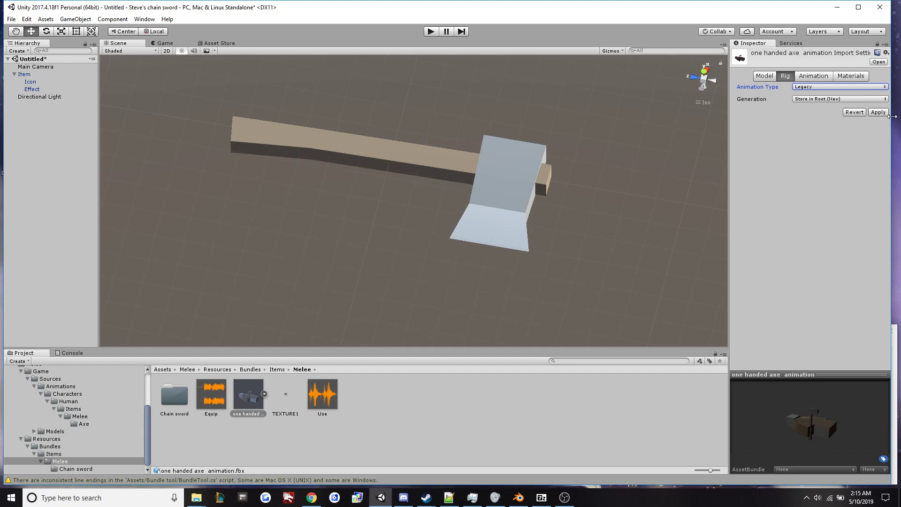
pyautogui.click(878, 113)
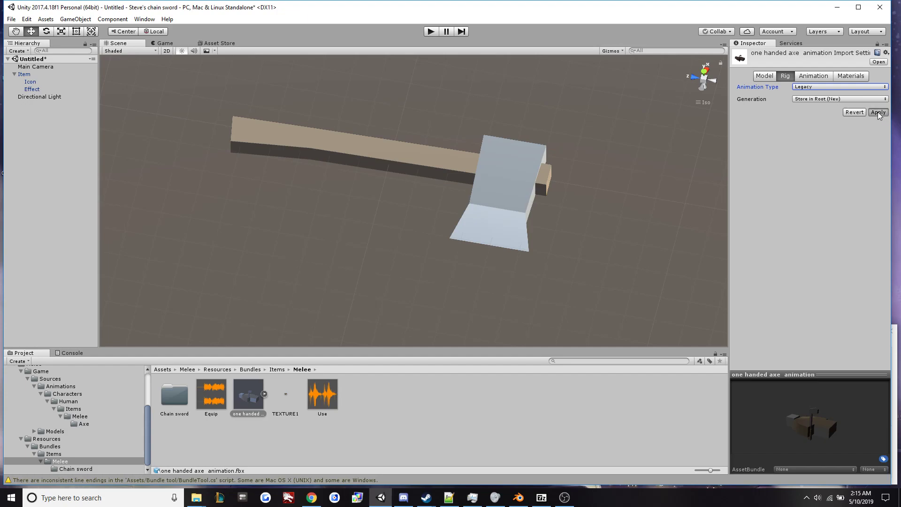
# Set the import Wrap Mode to ClampForever and Anim. Compression to Off.
pyautogui.click(813, 77)
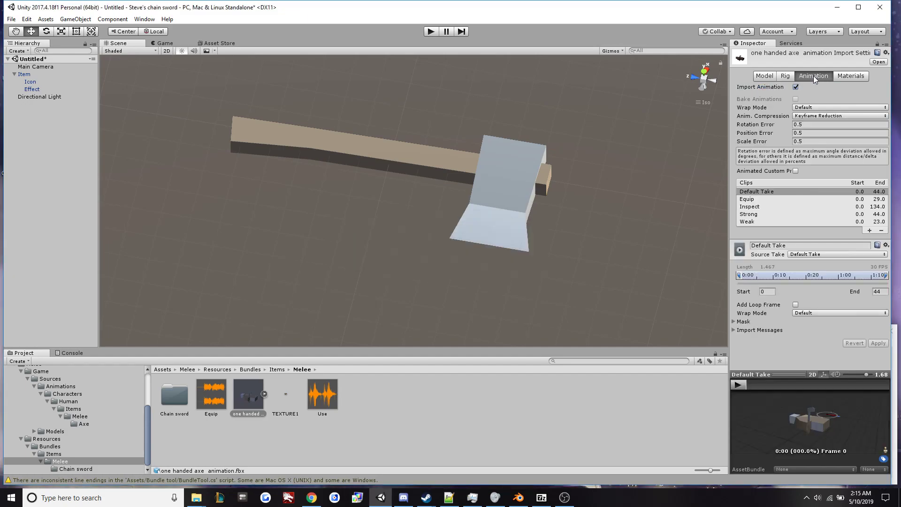
pyautogui.click(819, 109)
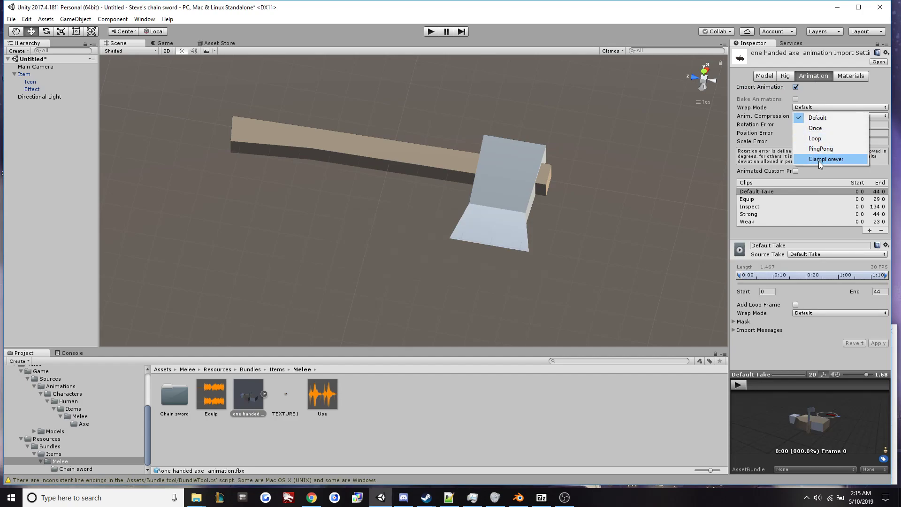
pyautogui.click(820, 160)
pyautogui.click(803, 115)
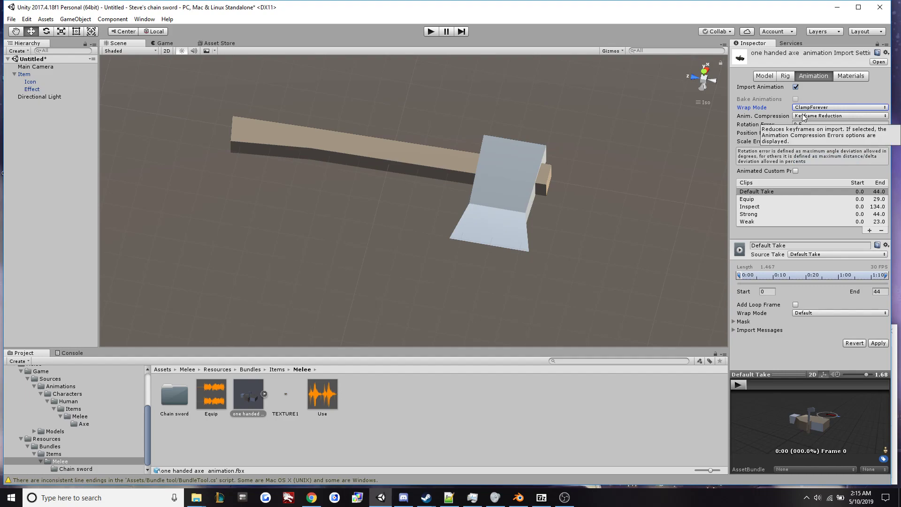
pyautogui.click(804, 128)
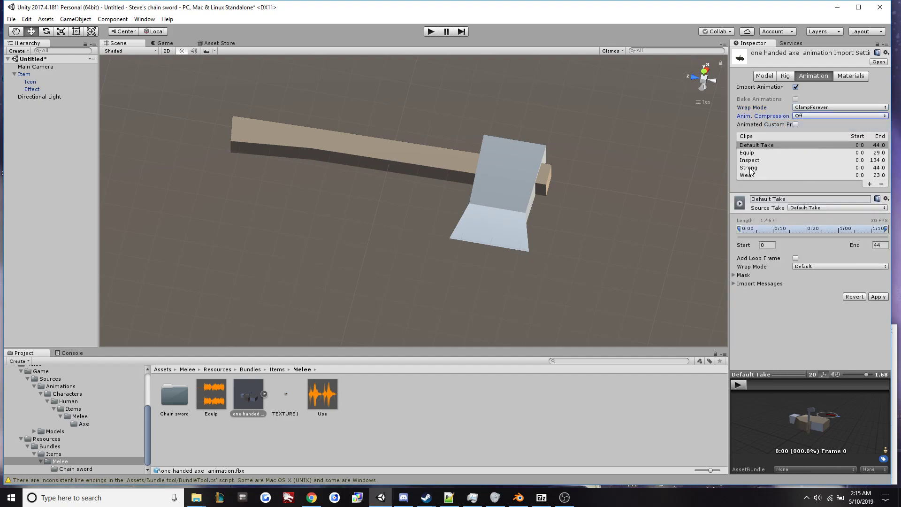
# Look through the Equip, Inspect and Default Take clip settings.
pyautogui.click(747, 152)
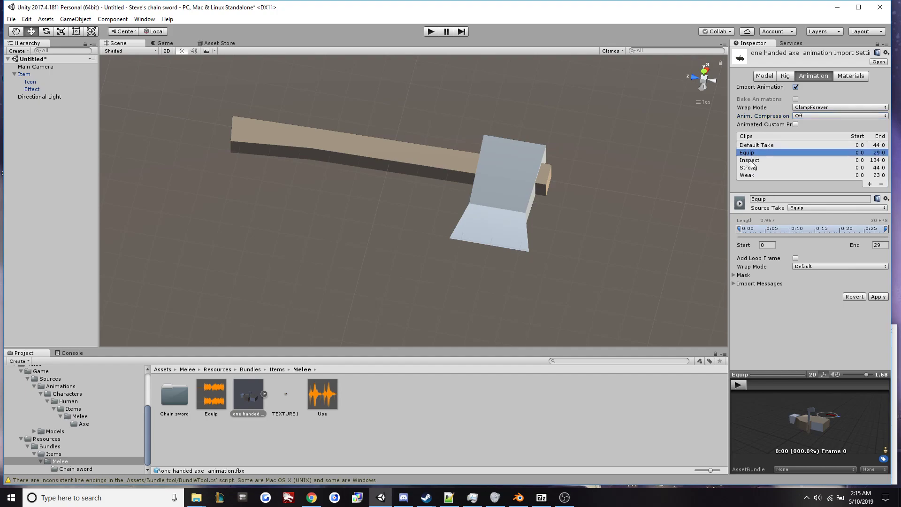
pyautogui.click(751, 160)
pyautogui.click(754, 146)
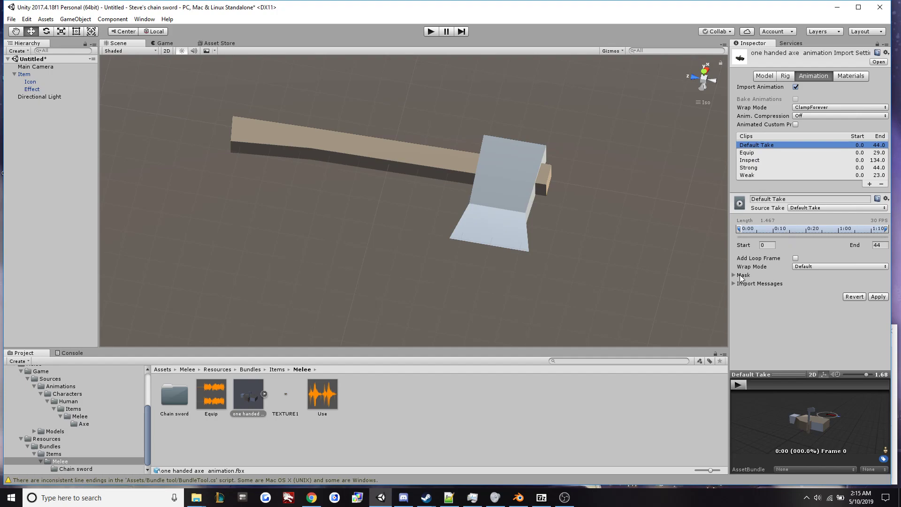
# Set the Default Take, Equip and Inspect clips' wrap mode to Clamp Forever.
pyautogui.click(815, 266)
pyautogui.click(823, 319)
pyautogui.click(757, 160)
pyautogui.click(747, 148)
pyautogui.click(750, 153)
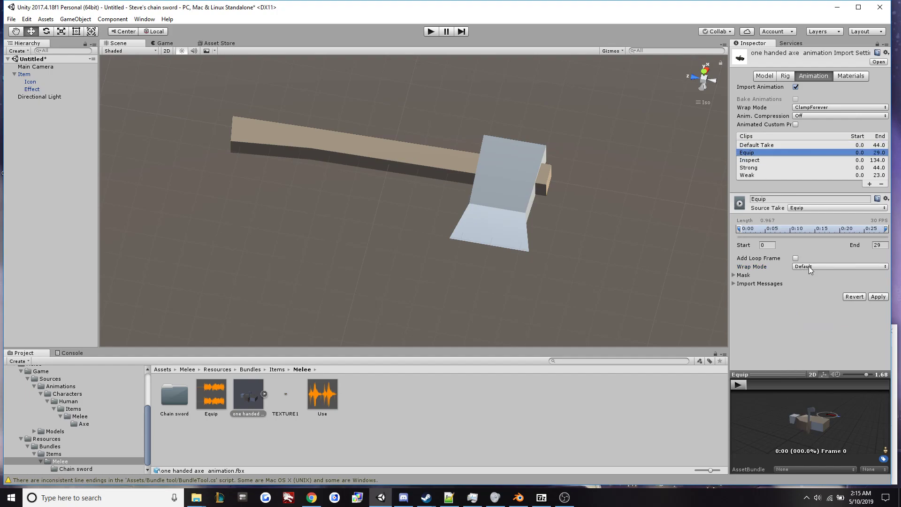
pyautogui.click(810, 267)
pyautogui.click(830, 319)
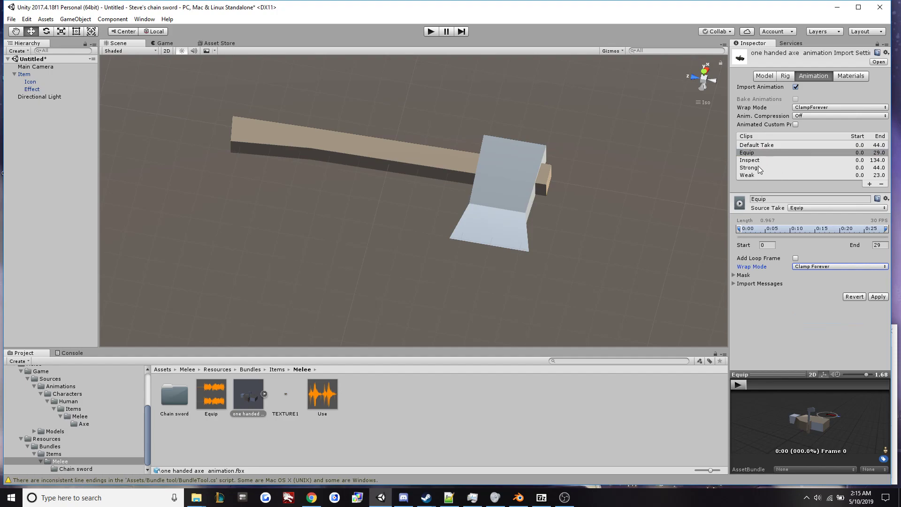
pyautogui.click(750, 161)
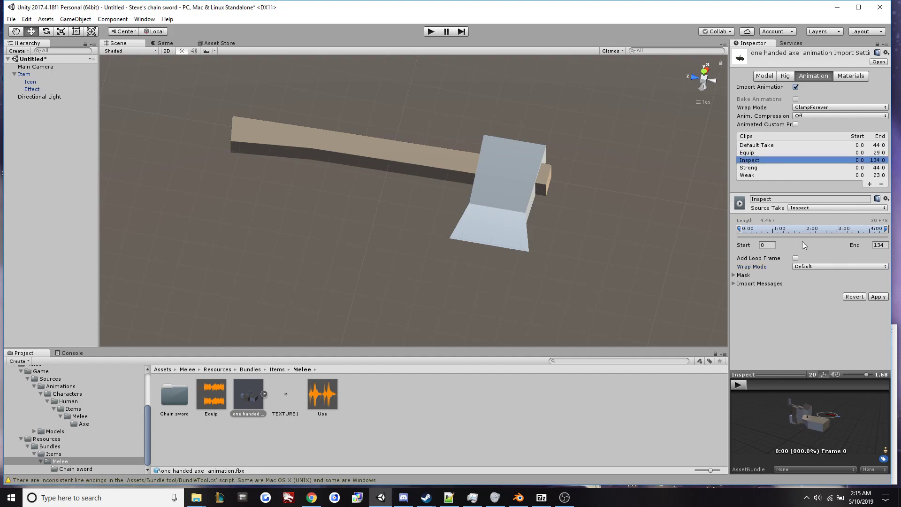
pyautogui.click(816, 267)
pyautogui.click(821, 318)
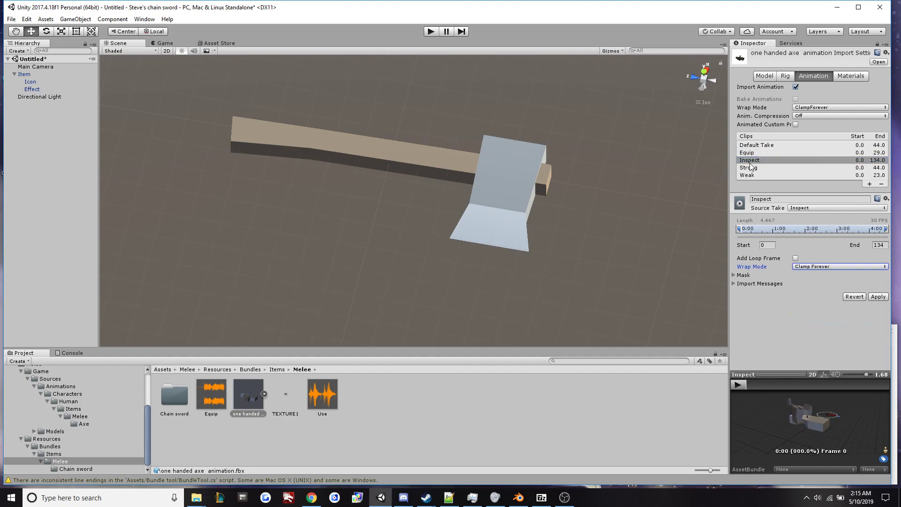
# Set Strong to Ping Pong and Weak to Clamp Forever, then apply the import settings.
pyautogui.click(748, 168)
pyautogui.click(810, 267)
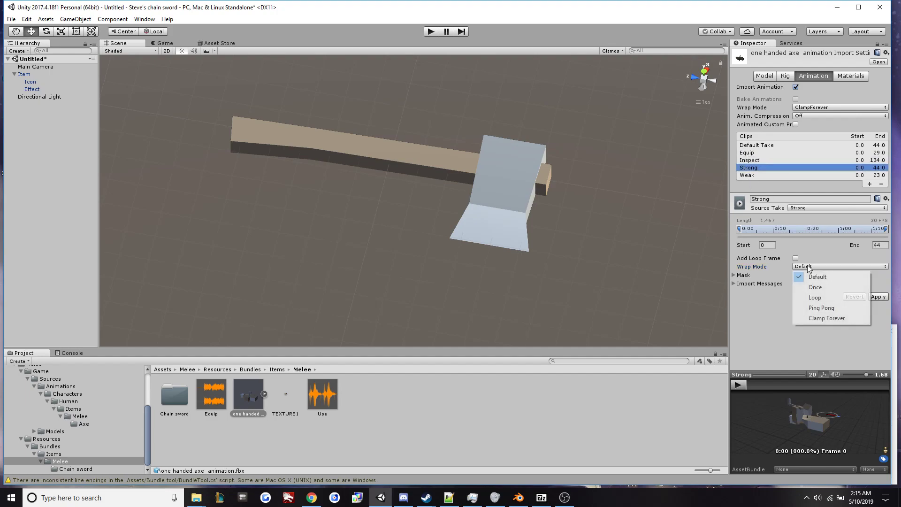
pyautogui.click(815, 305)
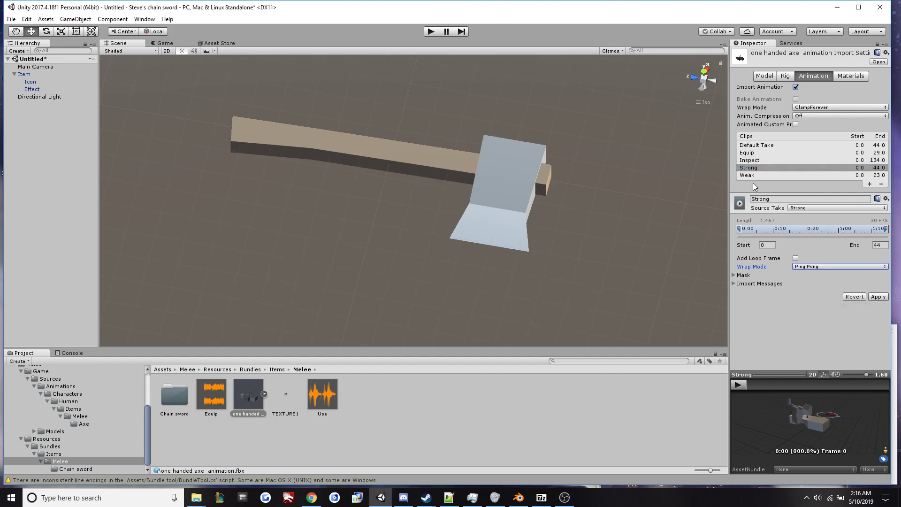
pyautogui.click(747, 171)
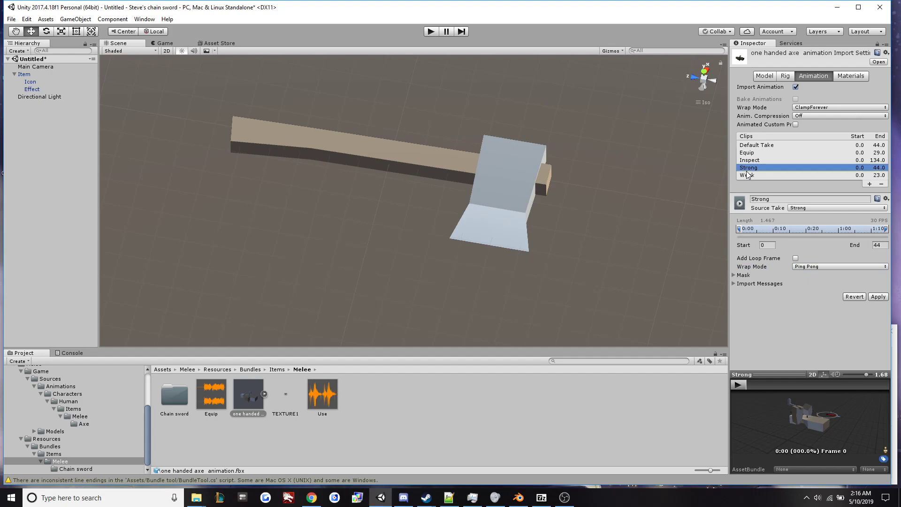
pyautogui.click(753, 175)
pyautogui.click(812, 266)
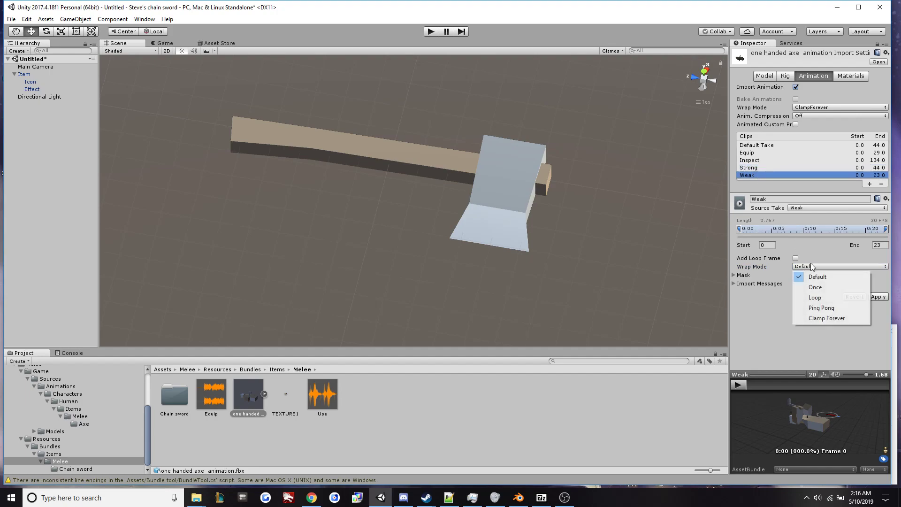
pyautogui.click(828, 319)
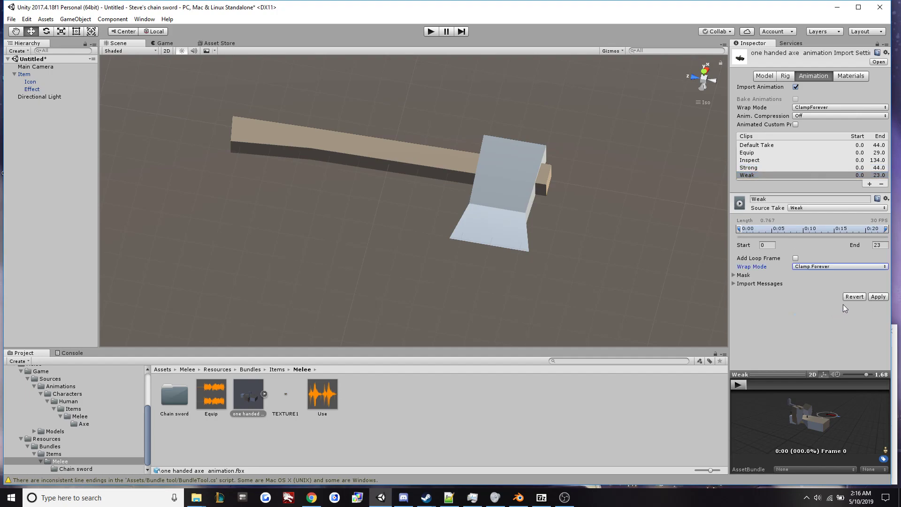
pyautogui.click(877, 296)
# Deselect the axe asset and select the Chain sword folder's Animations prefab.
pyautogui.click(764, 77)
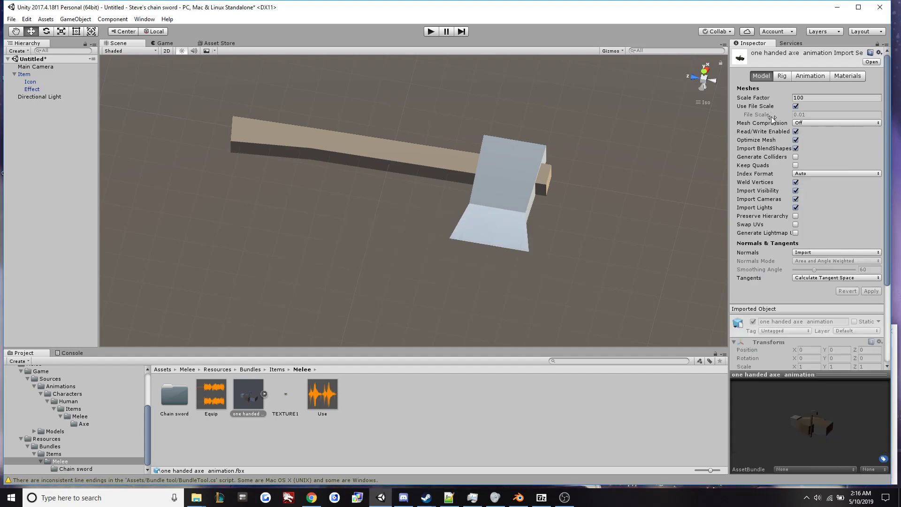
pyautogui.click(294, 463)
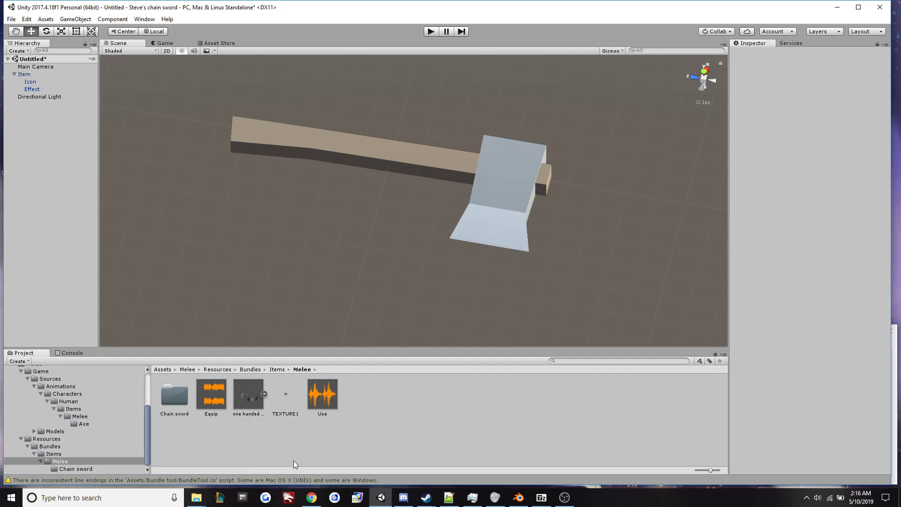
pyautogui.click(92, 469)
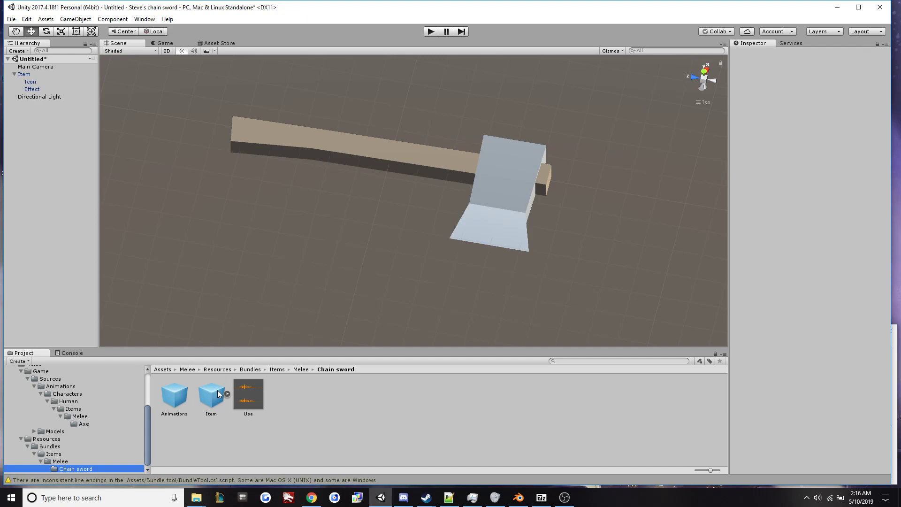
pyautogui.click(176, 403)
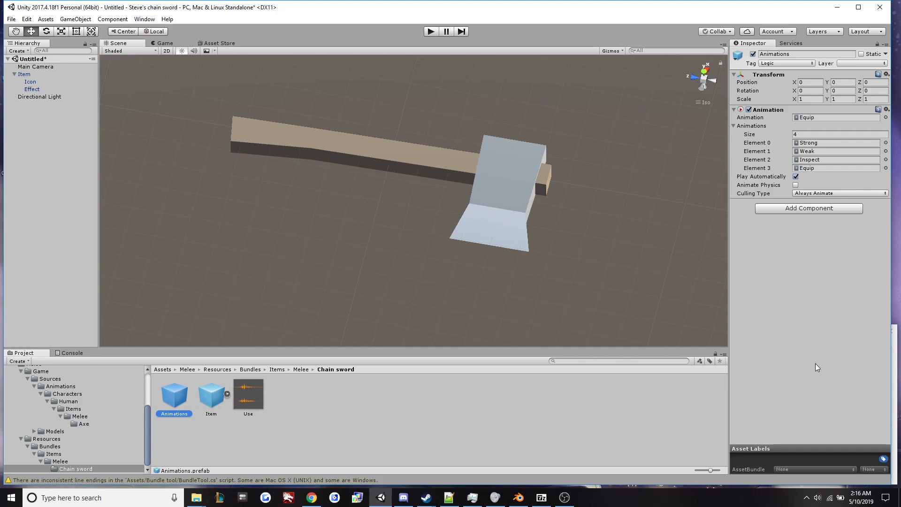
# Clear the default Animation clip and Elements 0 through 3 to None.
pyautogui.click(886, 118)
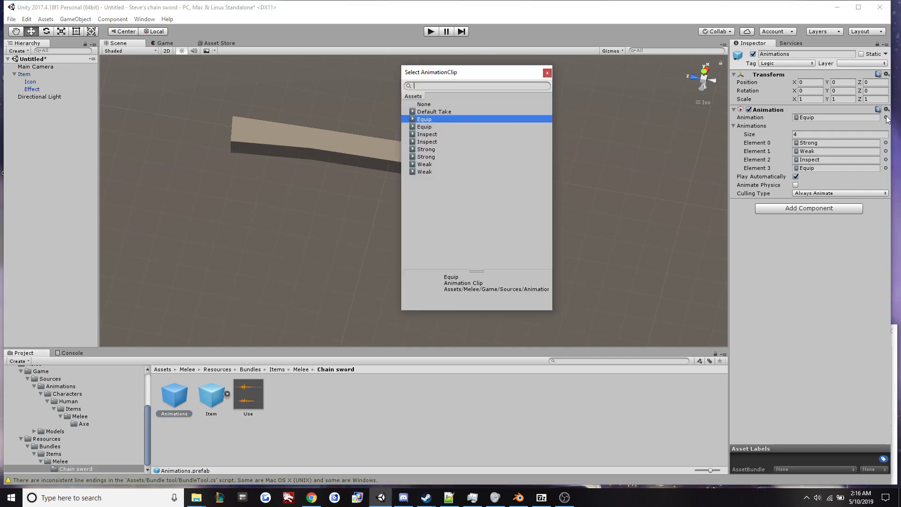
pyautogui.click(424, 105)
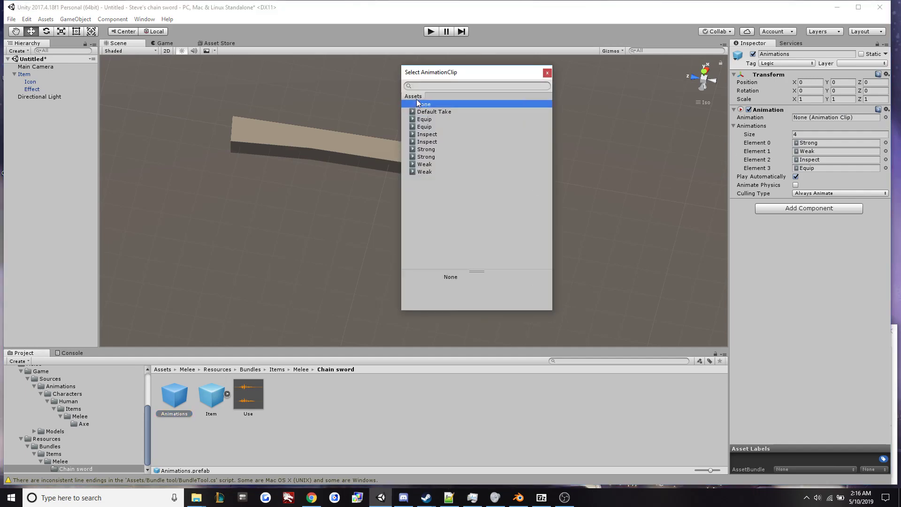
pyautogui.click(886, 143)
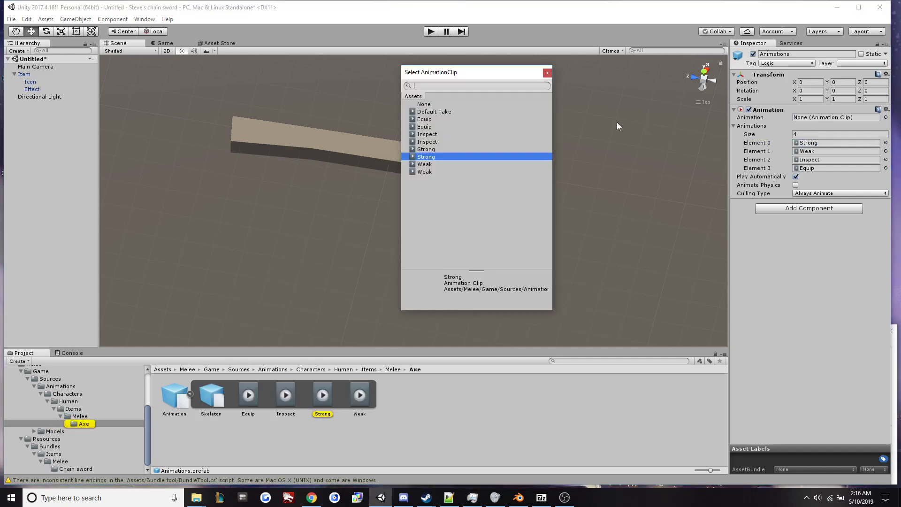
pyautogui.click(429, 105)
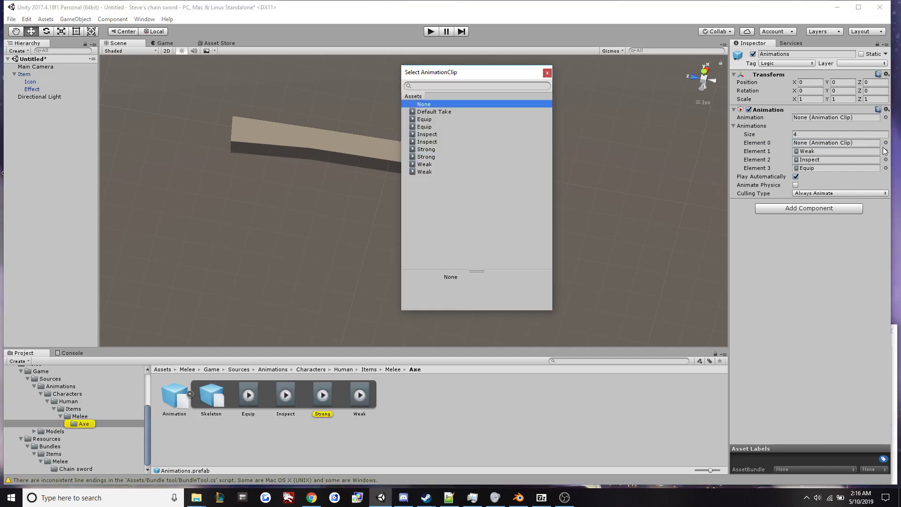
pyautogui.click(885, 151)
pyautogui.click(418, 106)
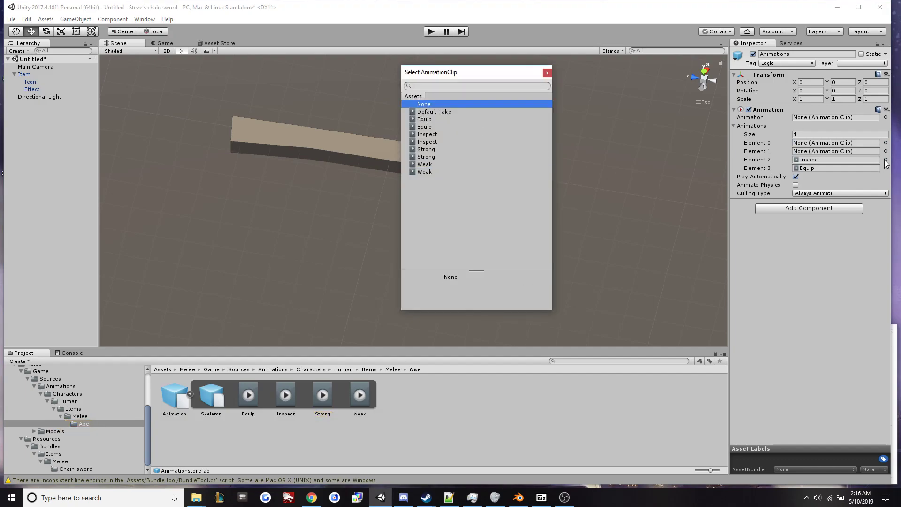
pyautogui.click(885, 160)
pyautogui.click(434, 104)
pyautogui.click(886, 167)
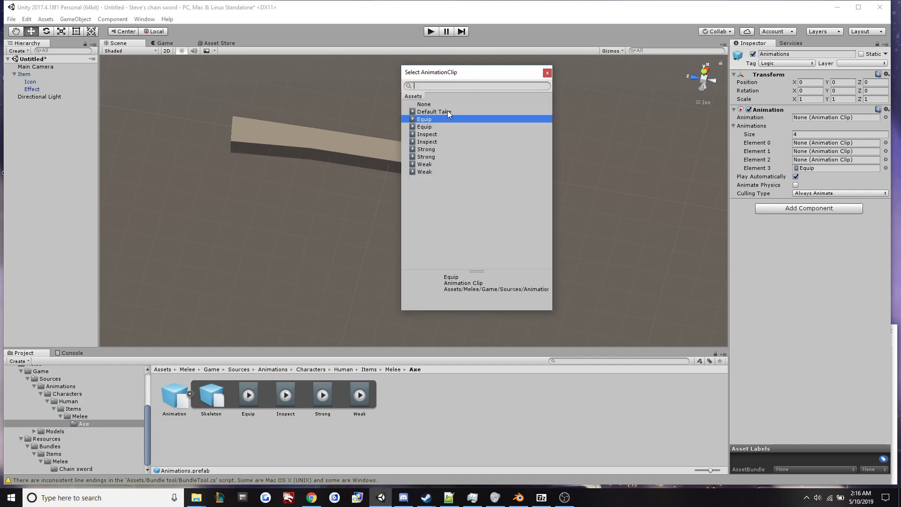
pyautogui.click(428, 105)
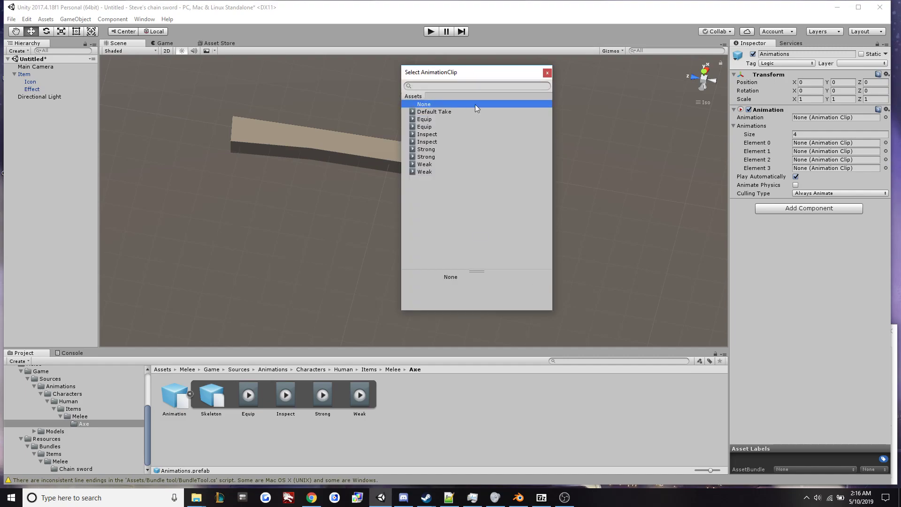
pyautogui.click(547, 73)
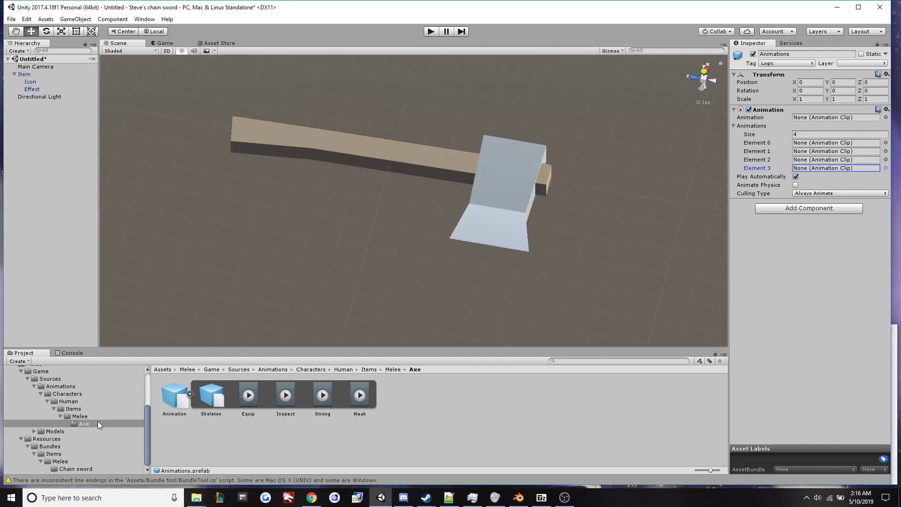
# Drag the one handed axe FBX's Equip clip onto the Animations prefab's Animation field.
pyautogui.click(77, 467)
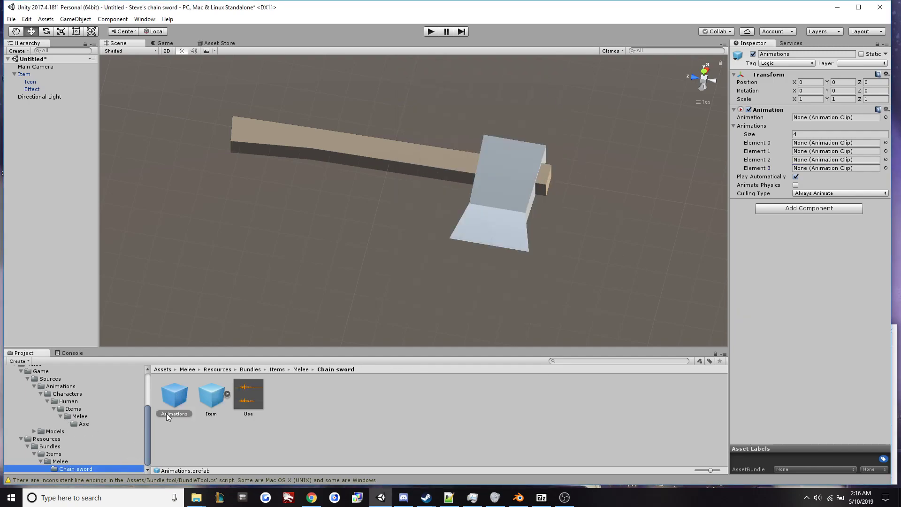
pyautogui.click(181, 400)
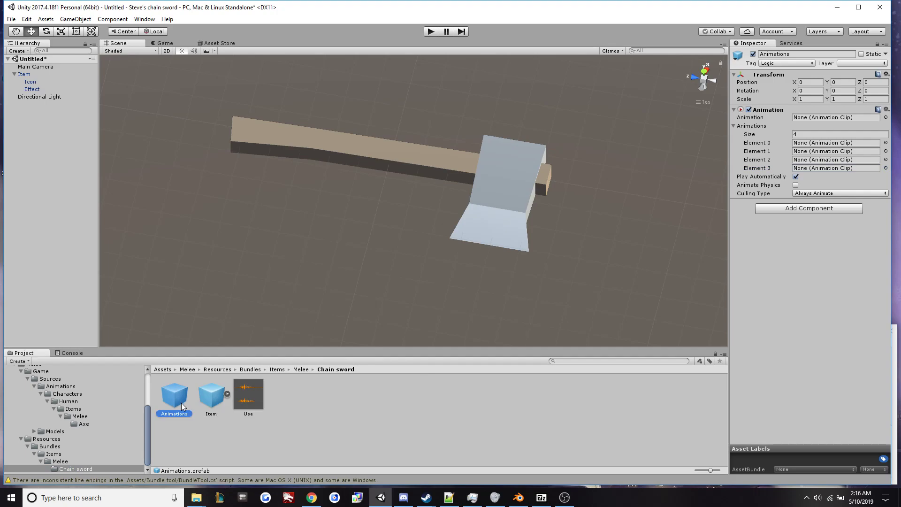
pyautogui.click(210, 400)
pyautogui.click(173, 402)
pyautogui.click(60, 461)
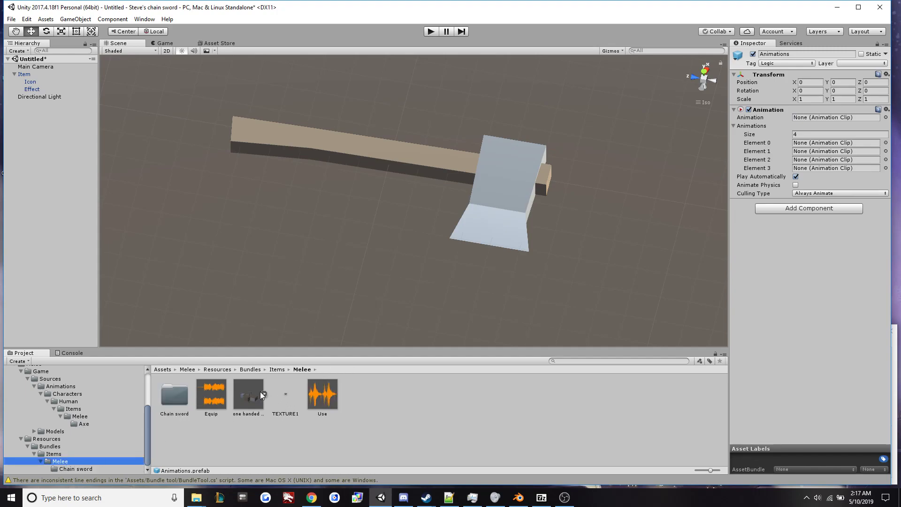
pyautogui.click(264, 393)
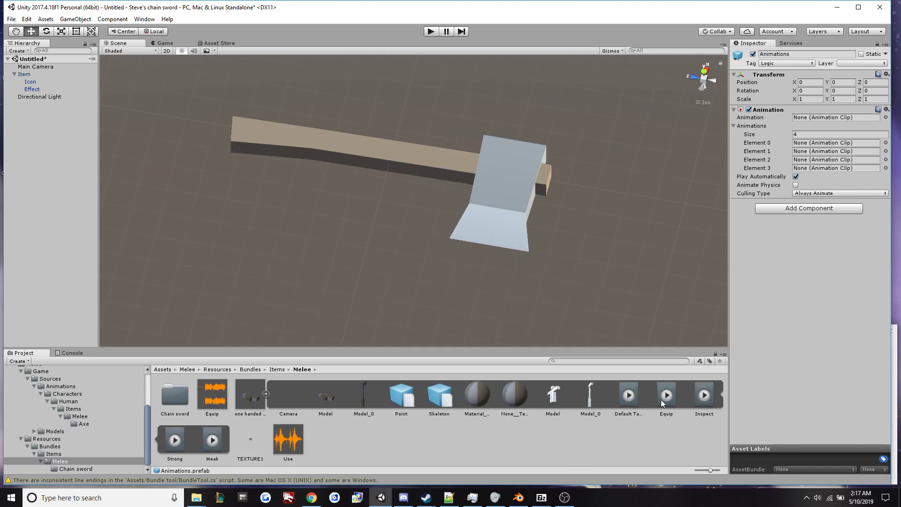
pyautogui.moveTo(669, 395); pyautogui.dragTo(796, 123)
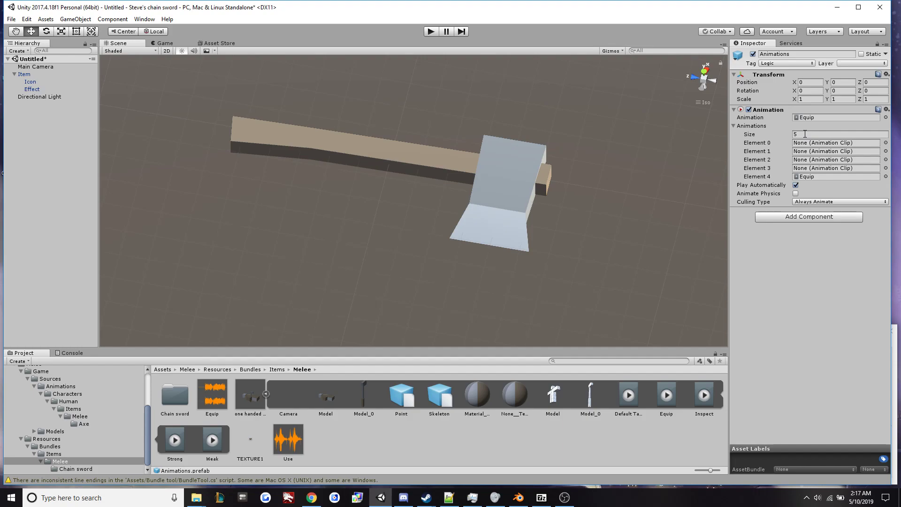
# Set the Animations list size to 4, correcting the mistyped 3.
pyautogui.click(805, 134)
pyautogui.write('3')
pyautogui.press('BackSpace')
pyautogui.write('4')
pyautogui.press('Return')
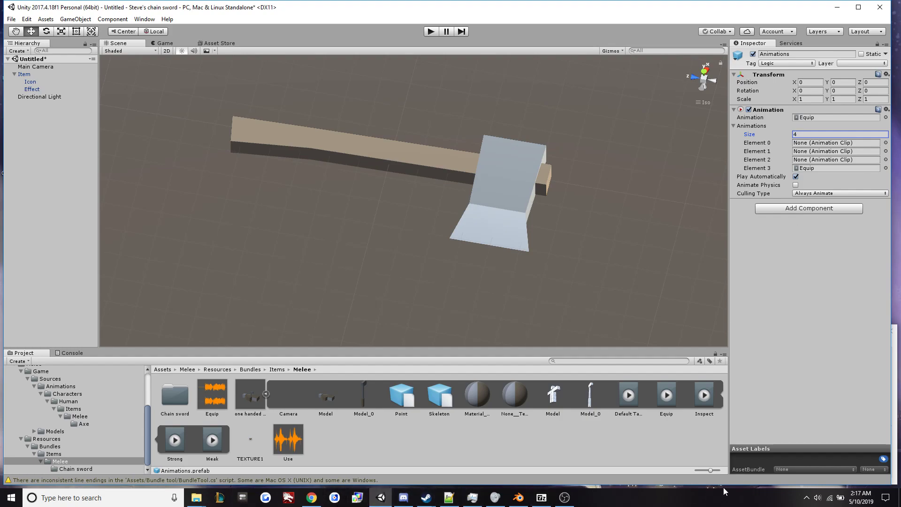
# Assign the Inspect, Strong and Weak clips to Elements 0, 1 and 2.
pyautogui.moveTo(701, 405); pyautogui.dragTo(804, 150)
pyautogui.click(174, 440)
pyautogui.moveTo(173, 440); pyautogui.dragTo(813, 157)
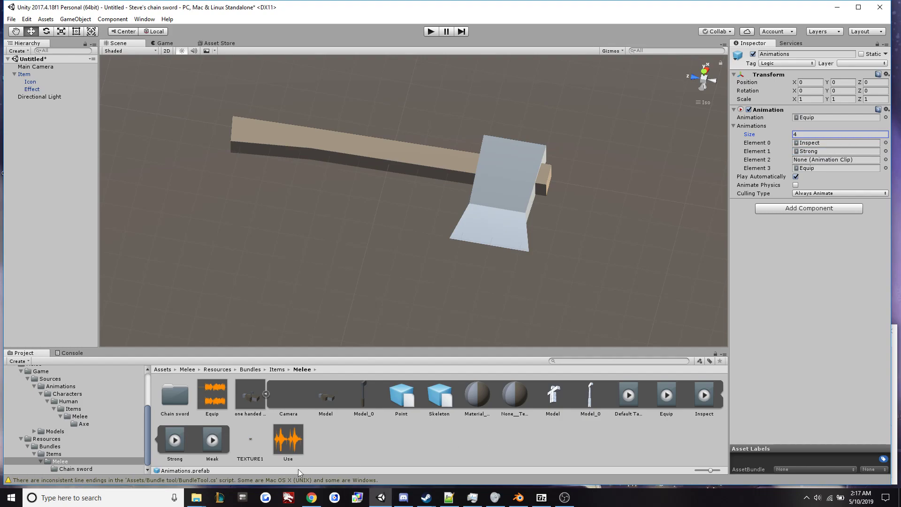
pyautogui.moveTo(210, 440); pyautogui.dragTo(808, 164)
# Inspect the Chain sword folder's Item prefab, then switch to Blender's axe animation file.
pyautogui.click(73, 468)
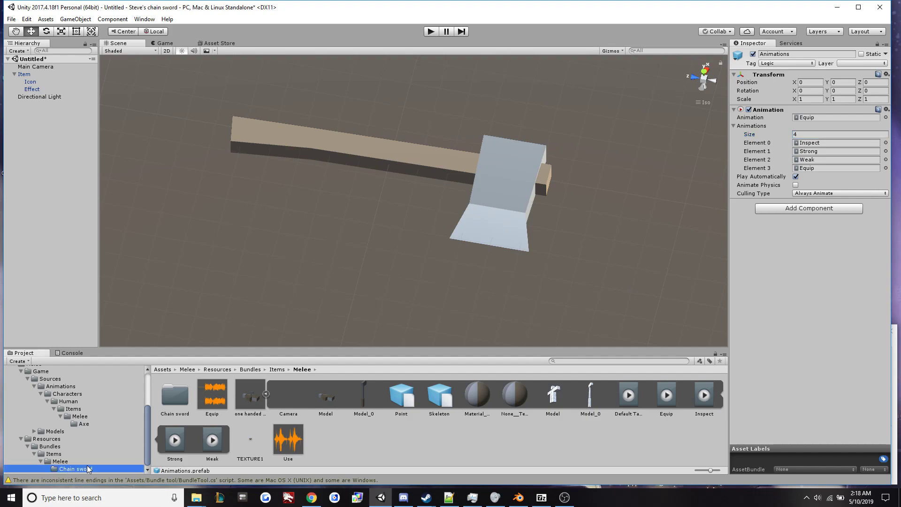
pyautogui.click(220, 436)
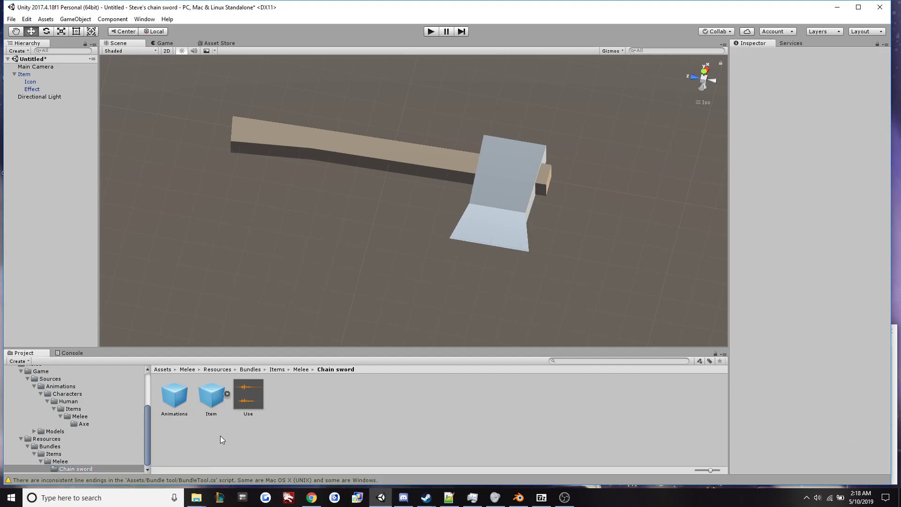
pyautogui.scroll(1, 323, 254)
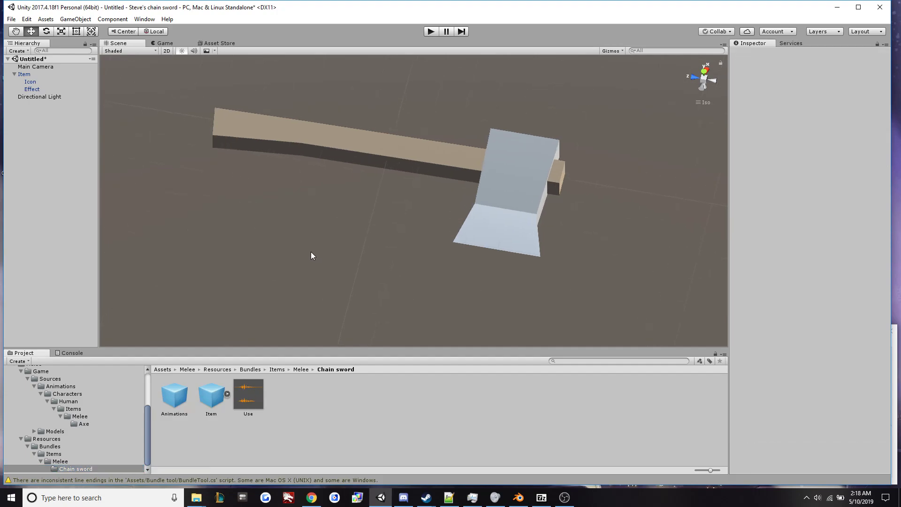
pyautogui.click(208, 393)
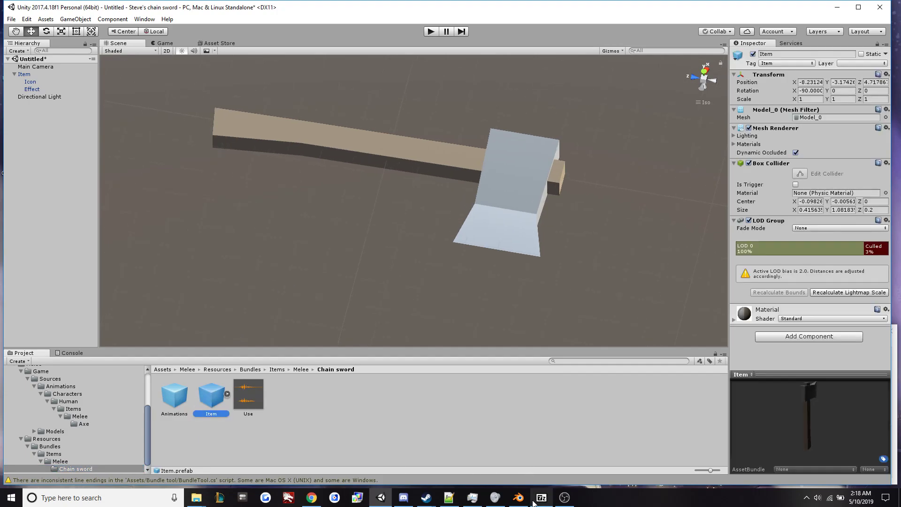
pyautogui.click(519, 497)
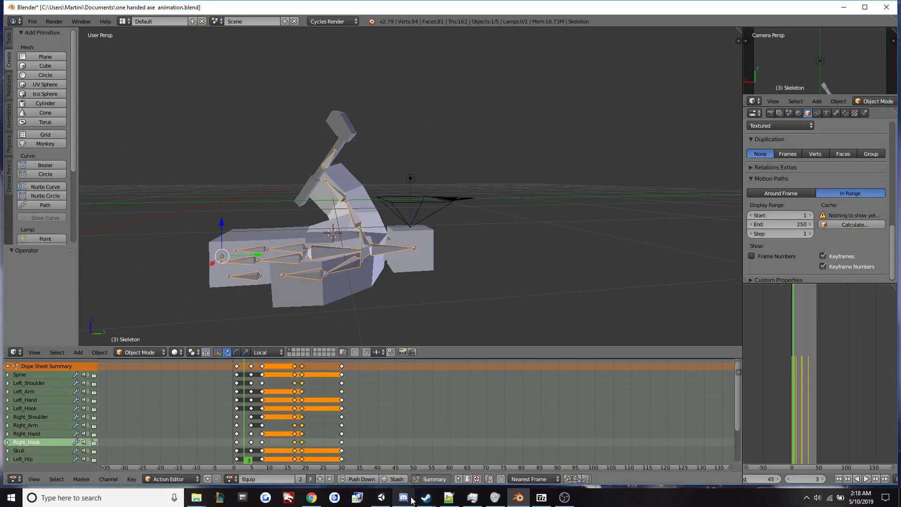
# Back in Unity, collapse the one handed model's sub-assets in Melee and select Chain sword.
pyautogui.click(381, 498)
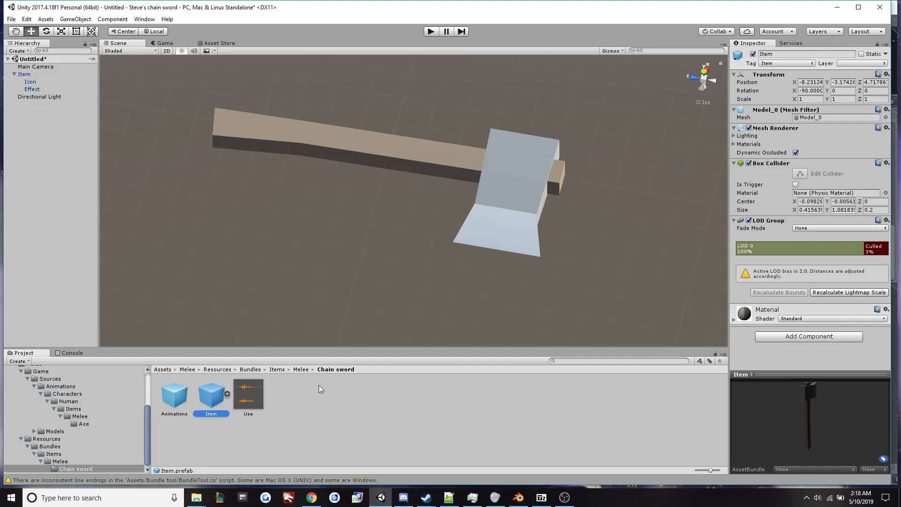
pyautogui.click(71, 461)
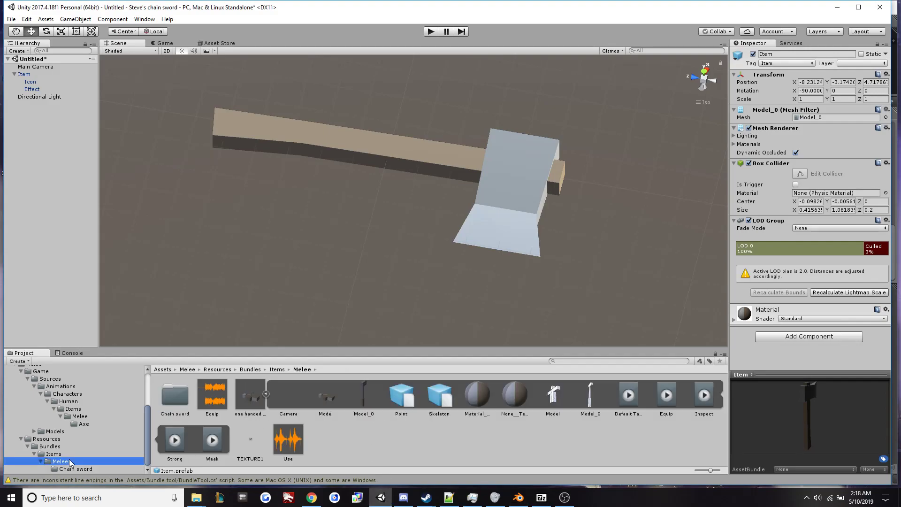
pyautogui.click(267, 393)
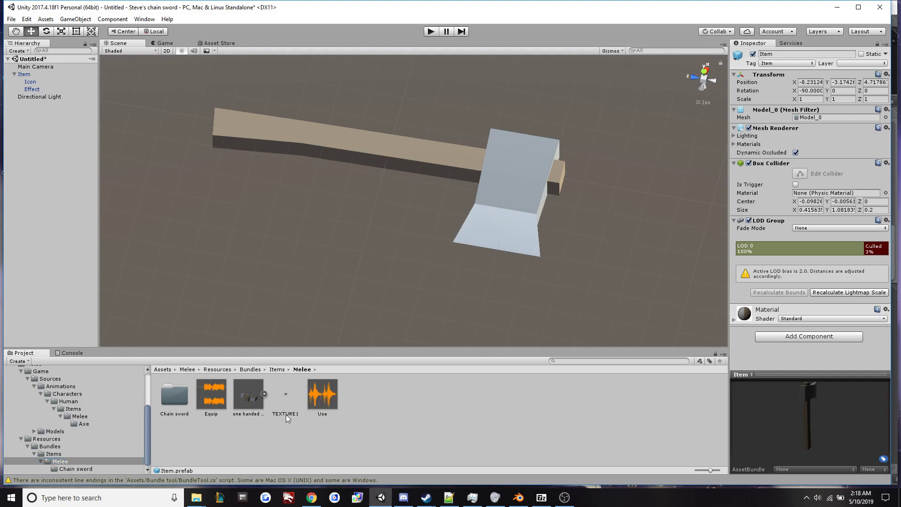
pyautogui.click(173, 403)
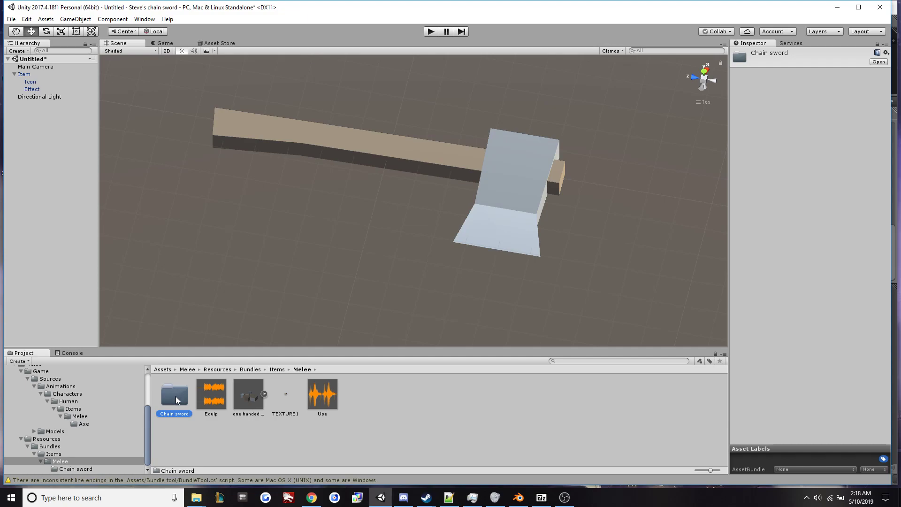
# Duplicate the Chain sword folder as 'Sword', dismissing the scene save dialog.
pyautogui.hotkey('ctrl', 'd')
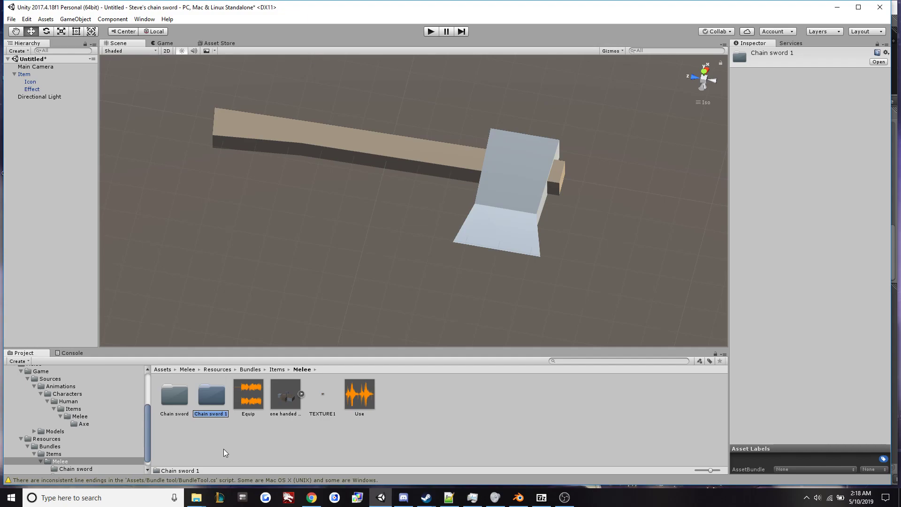
pyautogui.write('Sword')
pyautogui.press('Return')
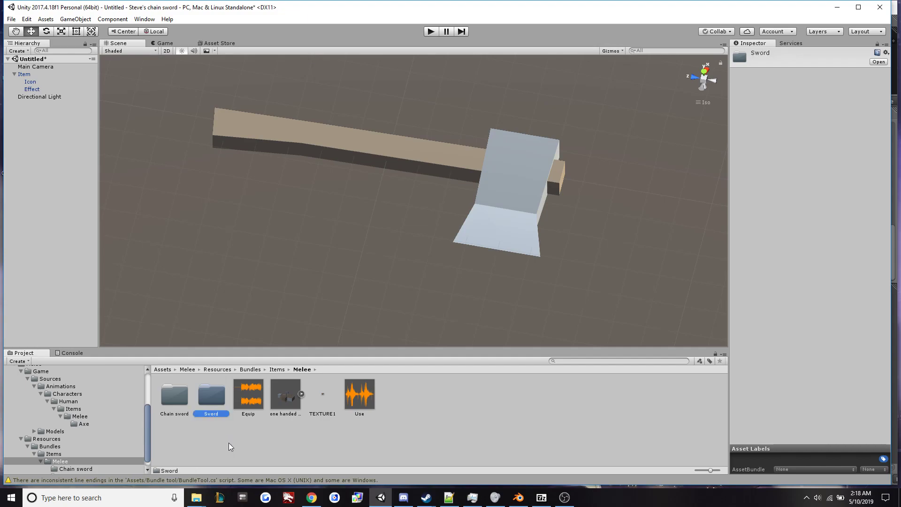
pyautogui.hotkey('ctrl', 's')
pyautogui.click(443, 31)
# Duplicate the Sword folder as 'Axe' and check the one handed axe import settings.
pyautogui.hotkey('ctrl', 'd')
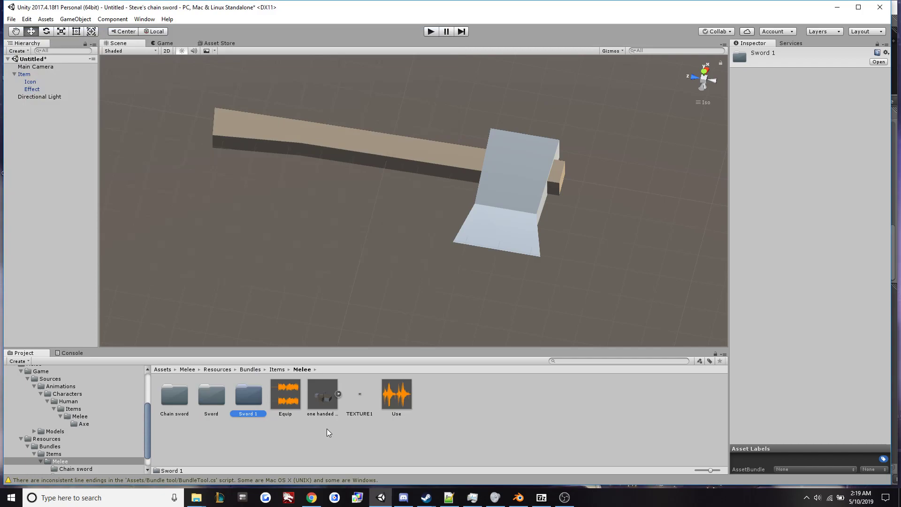
pyautogui.press('F2')
pyautogui.write('Axe')
pyautogui.press('Return')
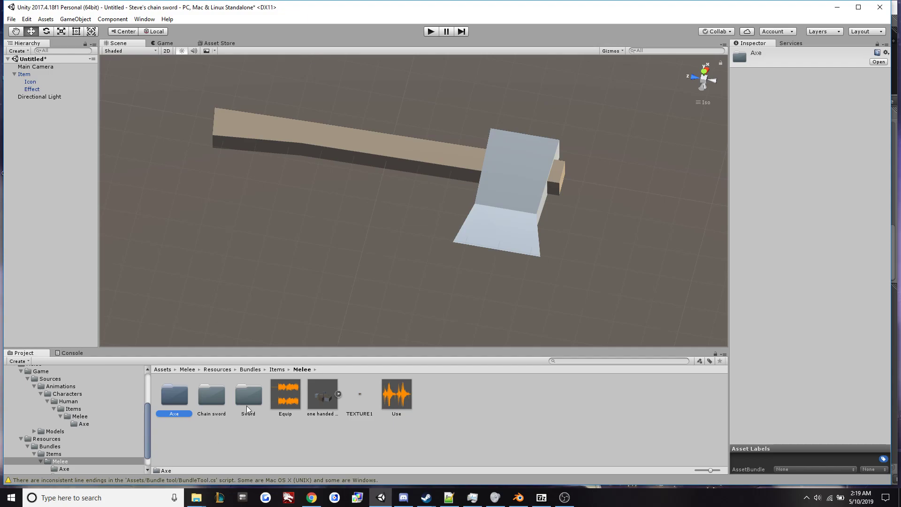
pyautogui.click(322, 394)
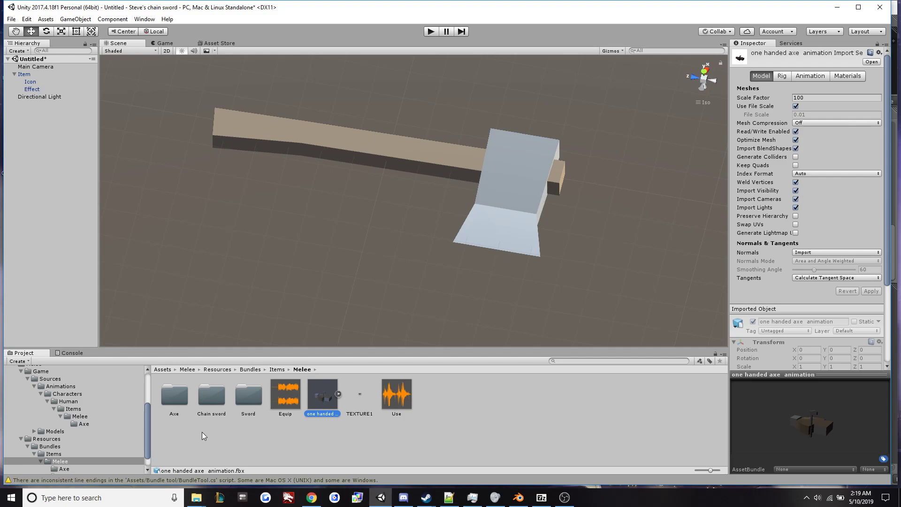
# Compare the Chain sword, Sword and Axe folders, then open the Axe folder's contents.
pyautogui.click(212, 394)
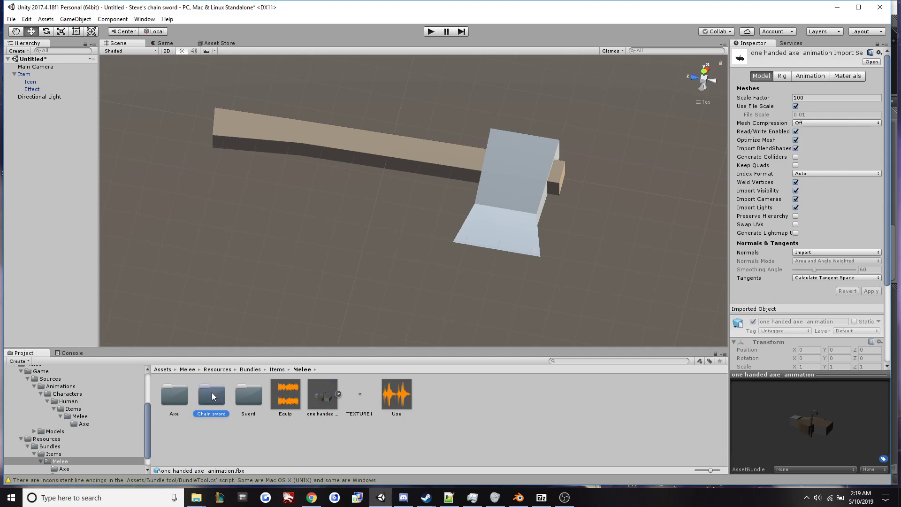
pyautogui.click(247, 386)
pyautogui.click(185, 397)
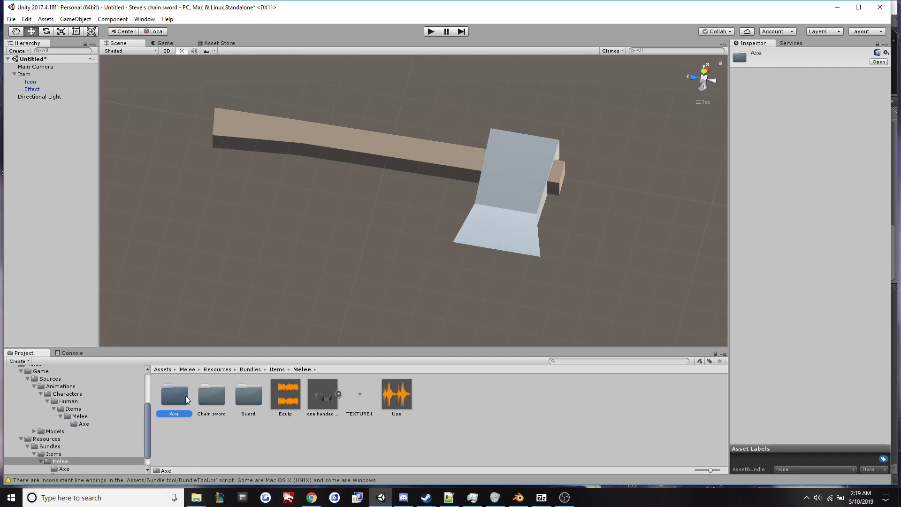
pyautogui.click(251, 399)
pyautogui.click(181, 405)
pyautogui.click(250, 399)
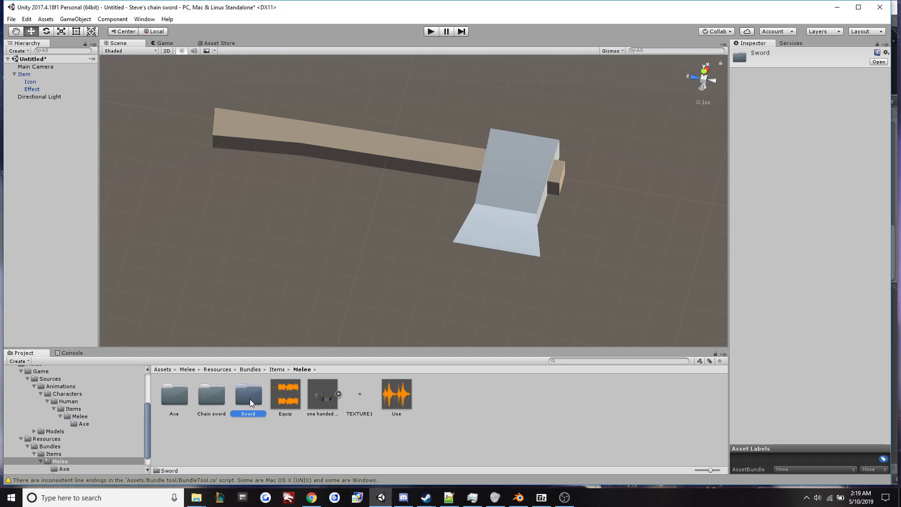
pyautogui.click(61, 468)
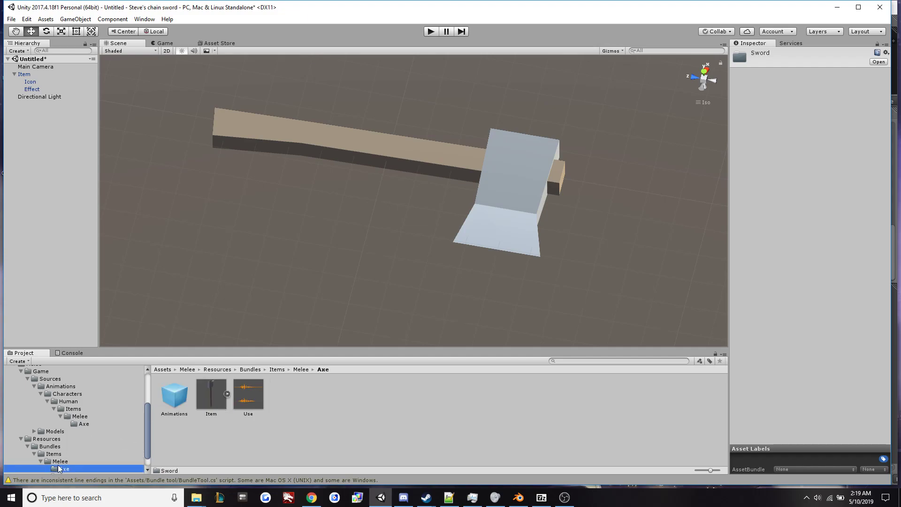